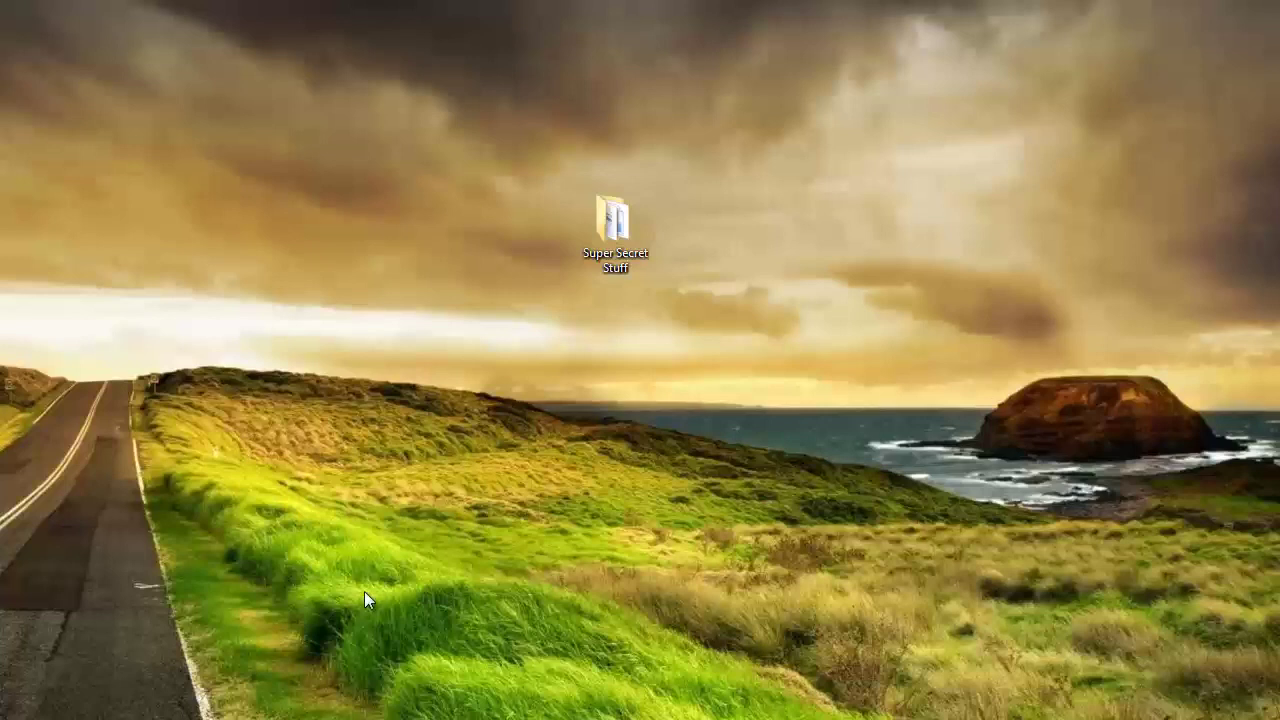
Step: Open the desktop's Super Secret Stuff folder to list its four files
double_click(610, 218)
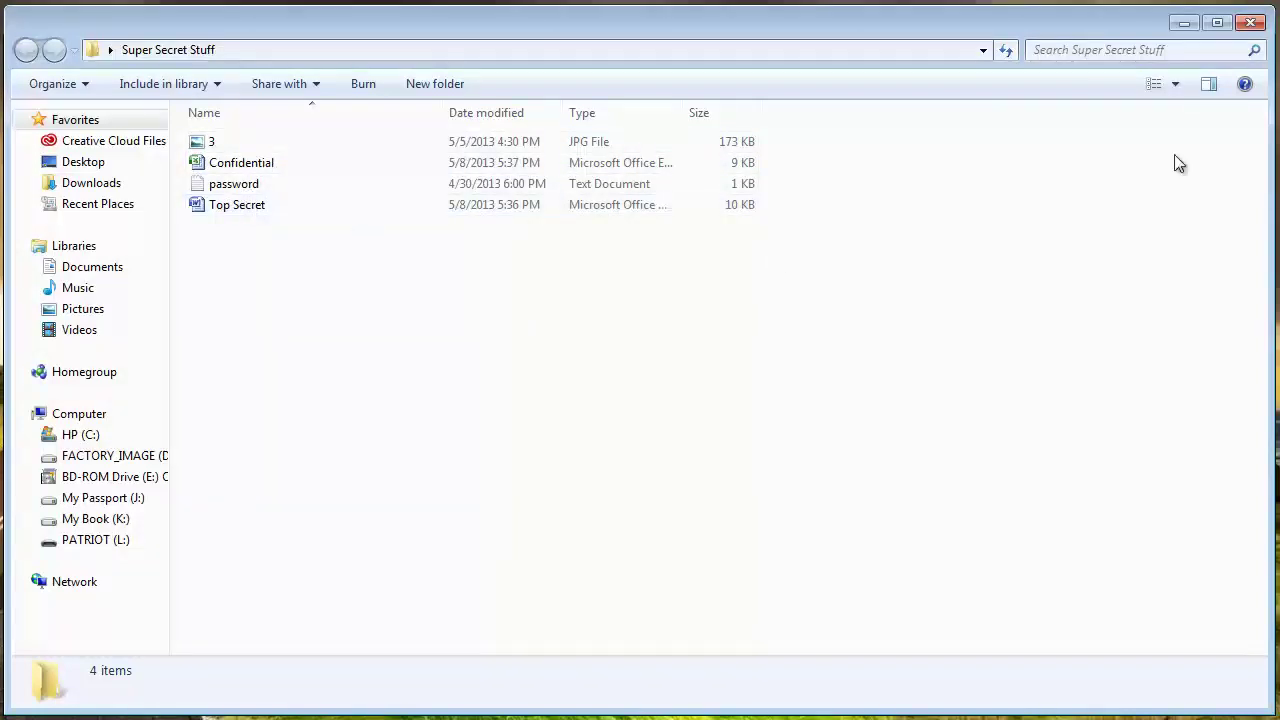
Step: Minimize the Super Secret Stuff window to reveal Chrome's Advanced Folder Encryption 6.60 page
click(1181, 27)
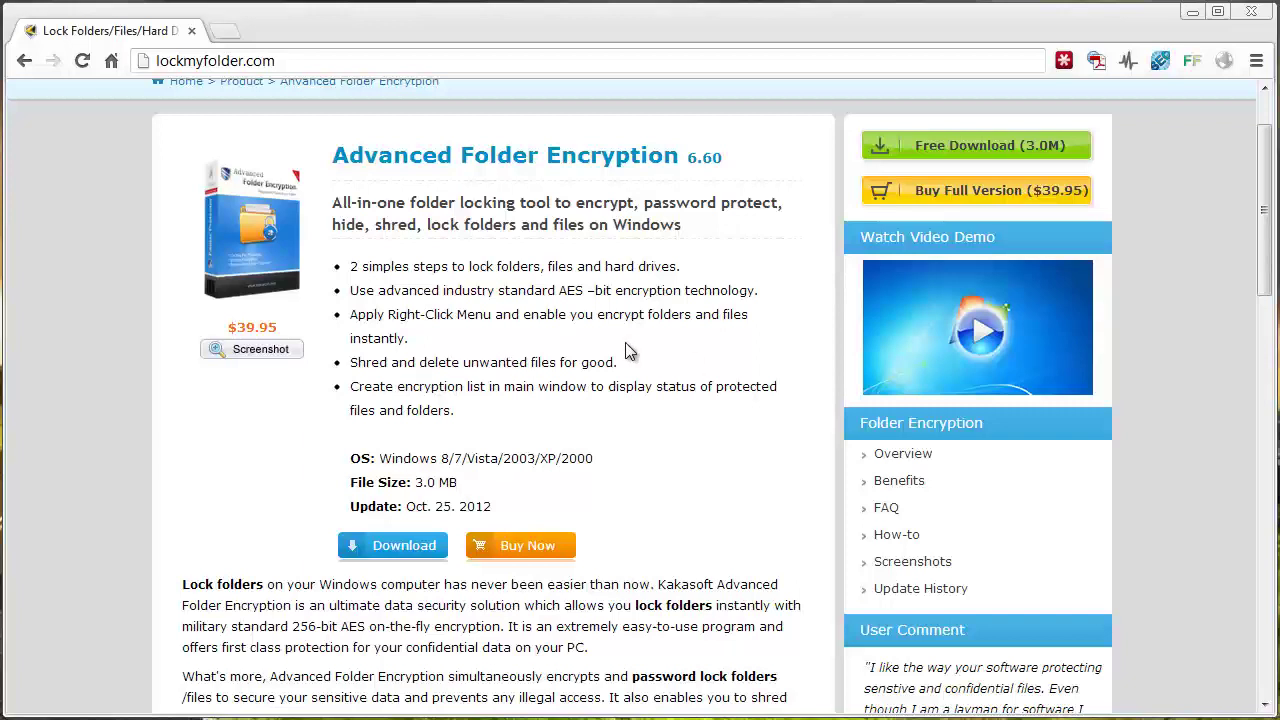
Step: Minimize Chrome and cancel Advanced Folder Encryption's Encrypt File picker without choosing files
click(1193, 14)
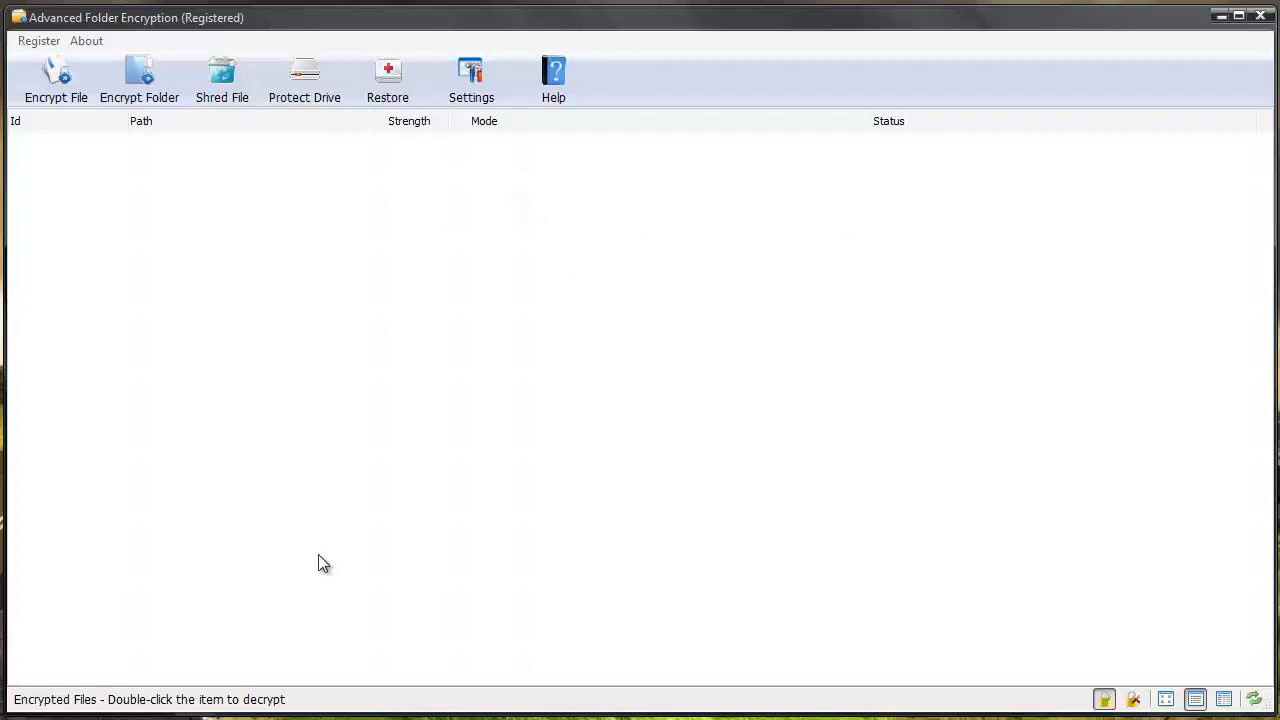
click(63, 80)
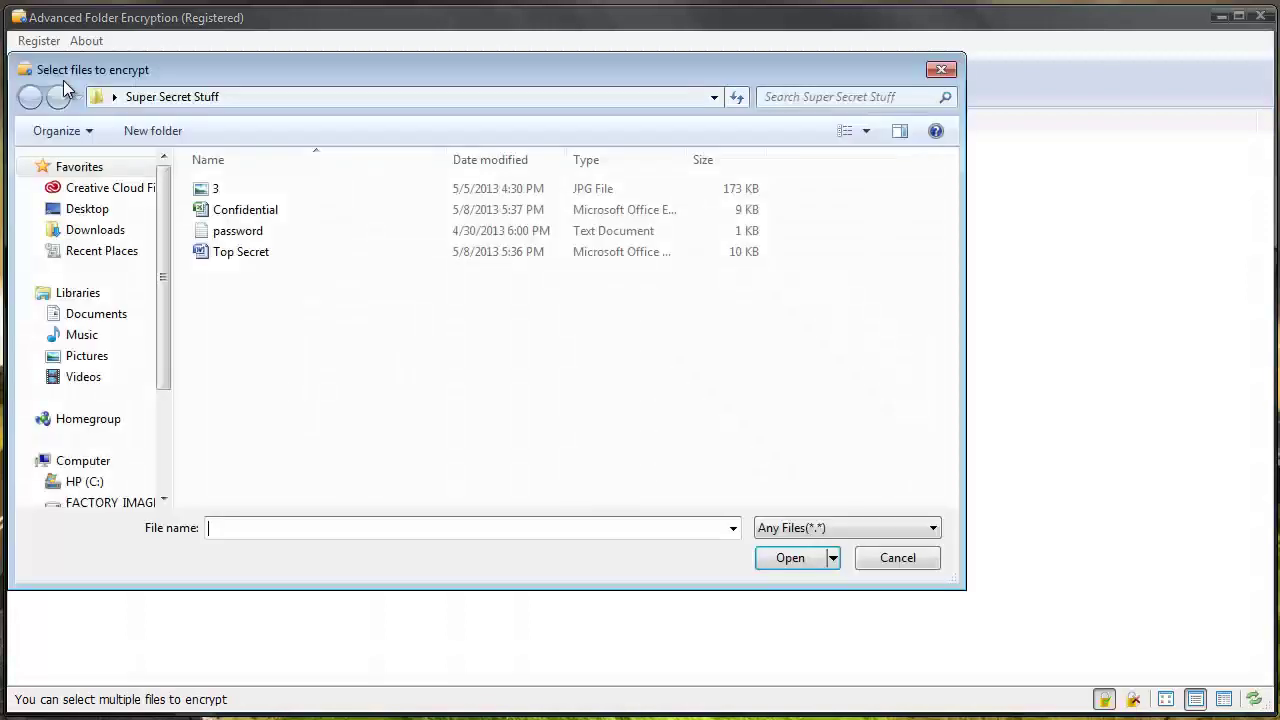
click(941, 69)
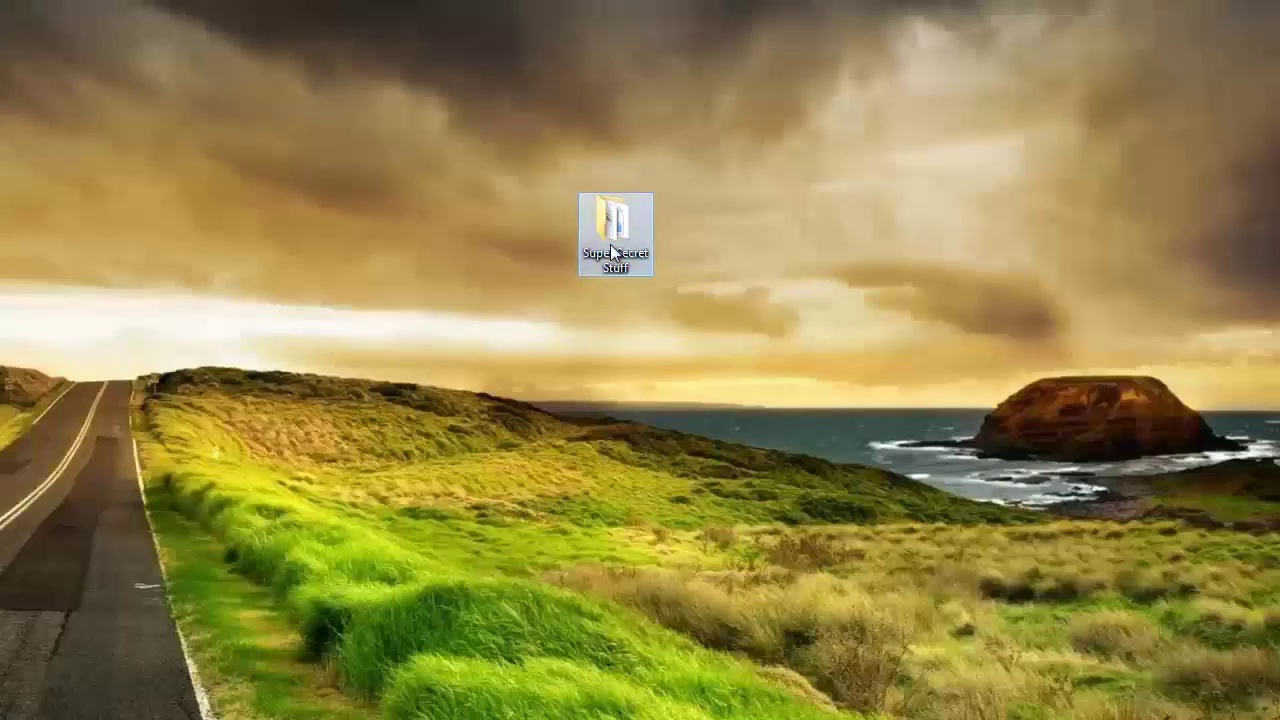
Step: Open Super Secret Stuff and bring up the Confidential file's context menu
double_click(610, 244)
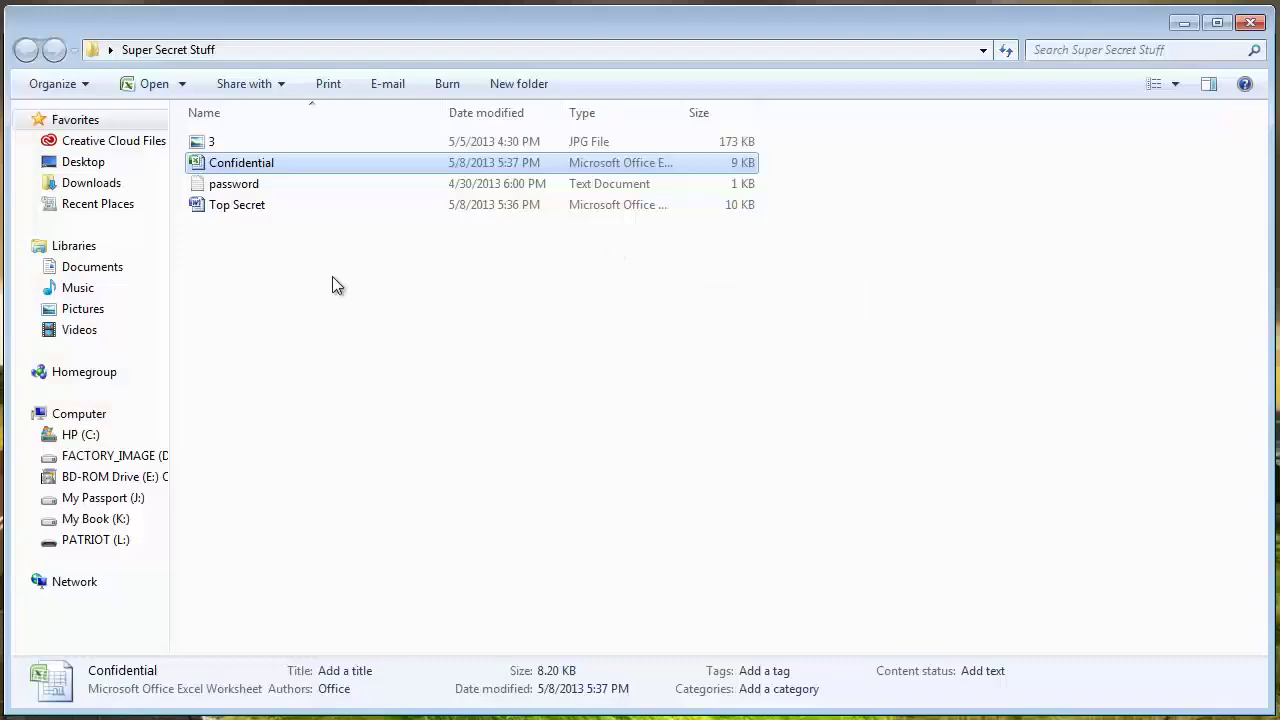
right_click(253, 165)
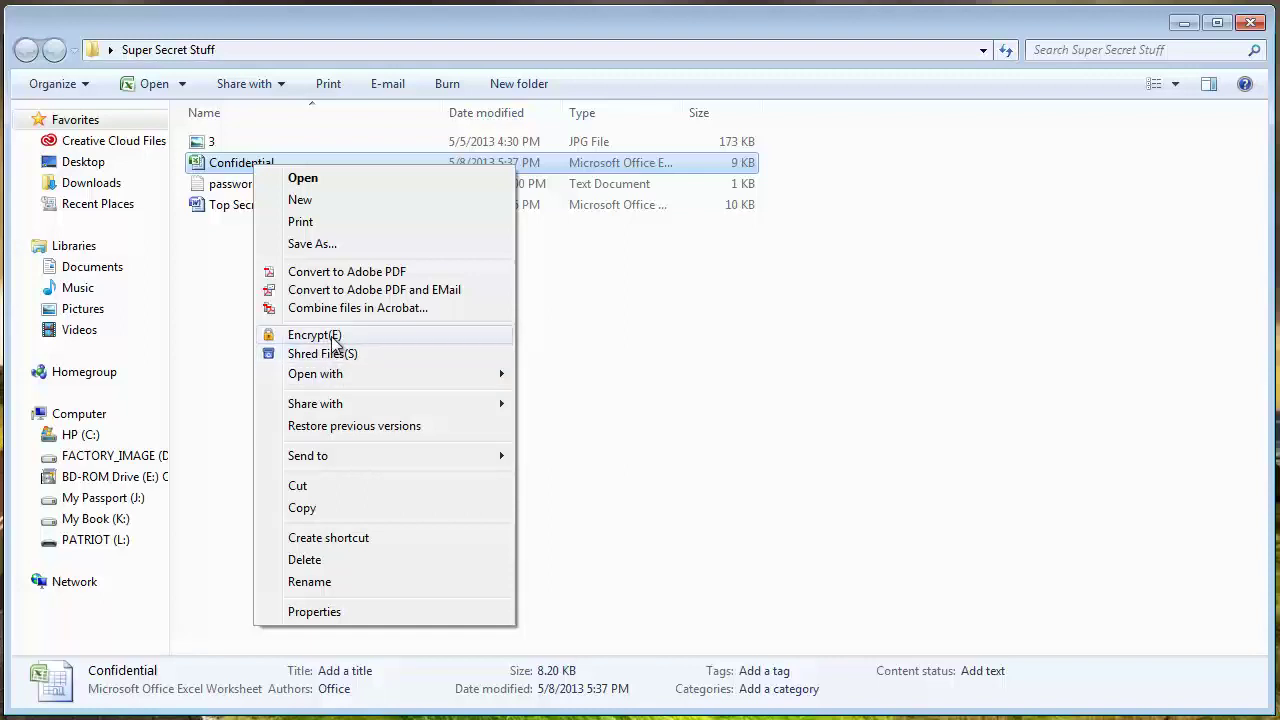
Step: Encrypt Confidential with a password, keeping Highest strength and Local mode
click(330, 336)
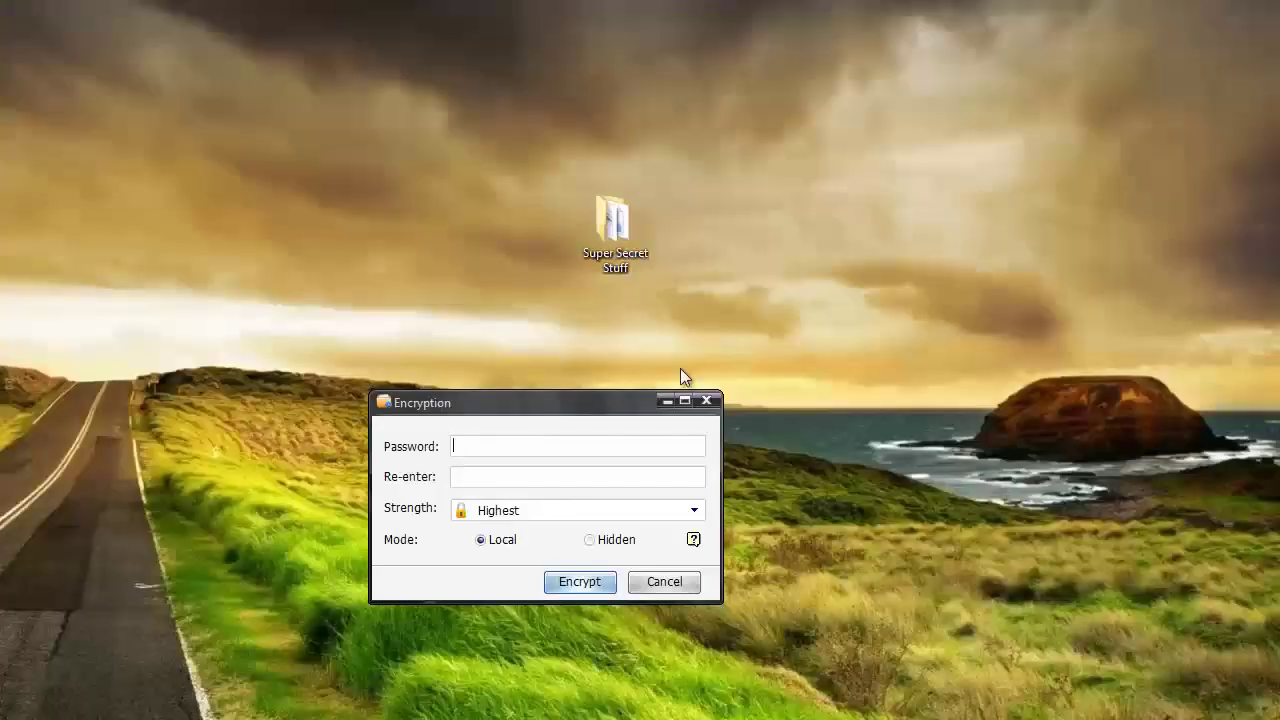
drag(634, 403, 653, 197)
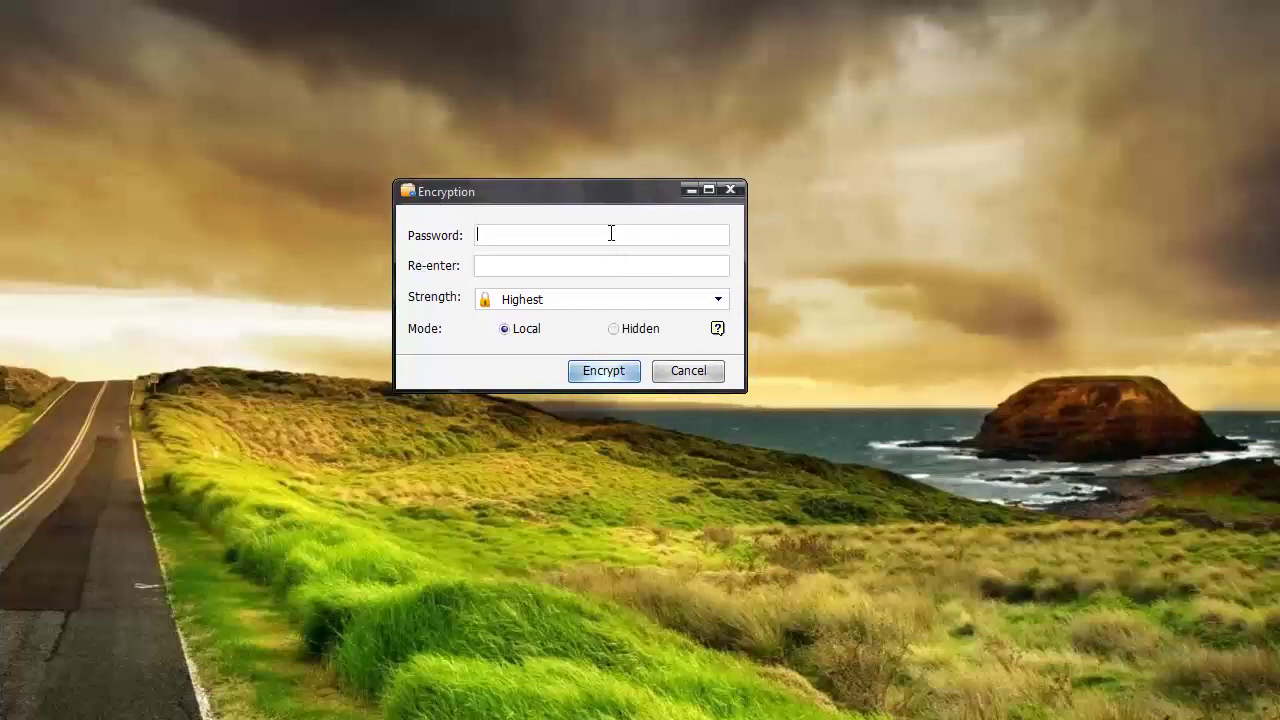
click(611, 233)
text(••••••)
click(717, 301)
mouse_move(651, 323)
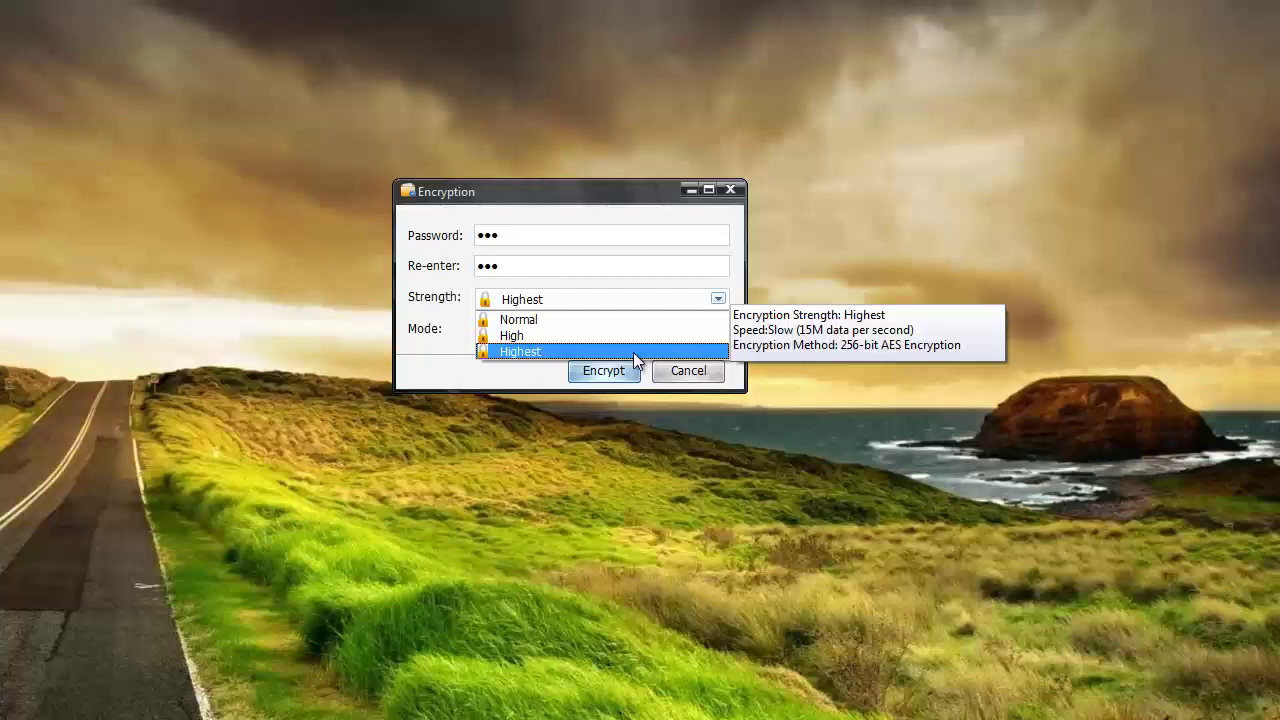
click(459, 353)
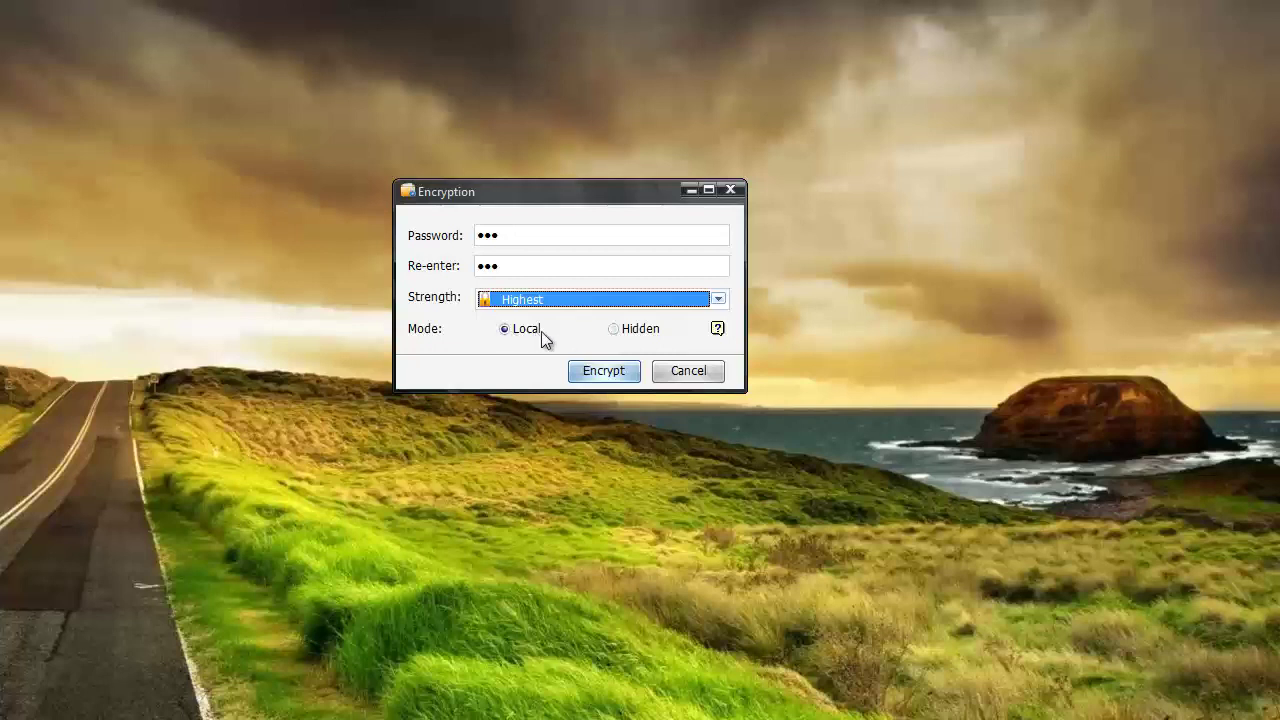
click(603, 368)
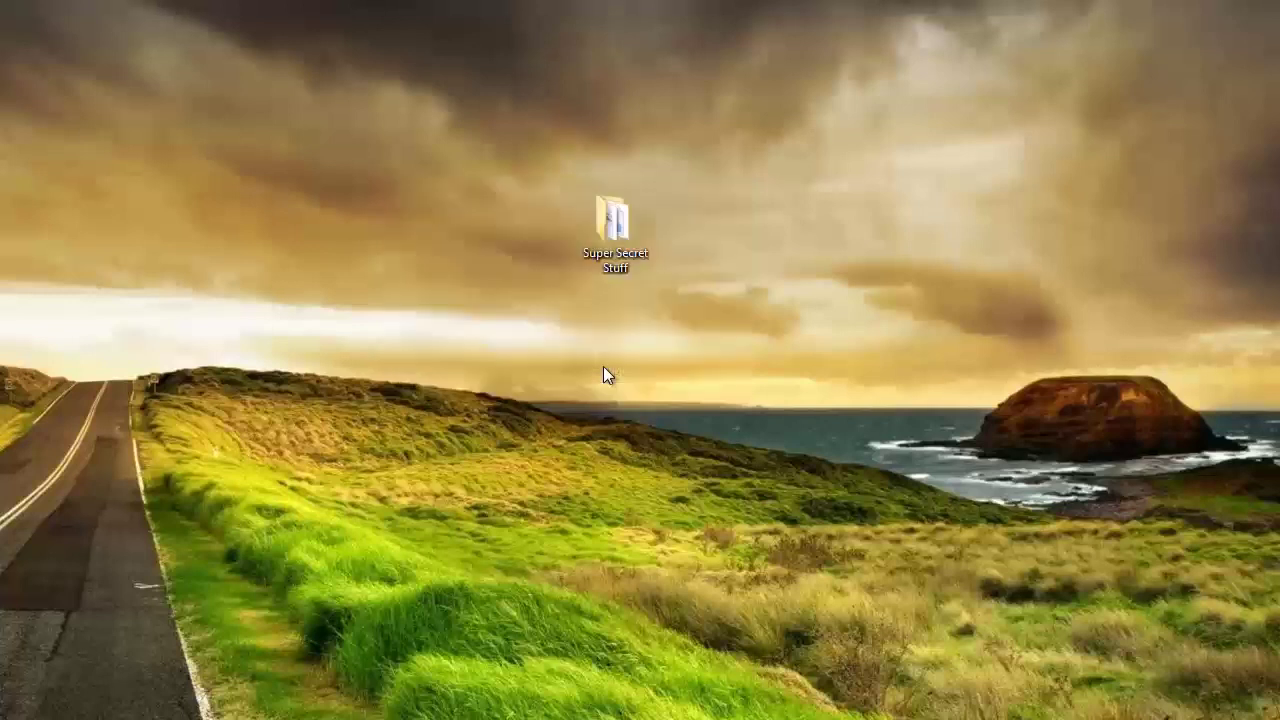
Step: Open Super Secret Stuff and launch decryption of the encrypted Confidential.xlsx
double_click(616, 230)
click(271, 163)
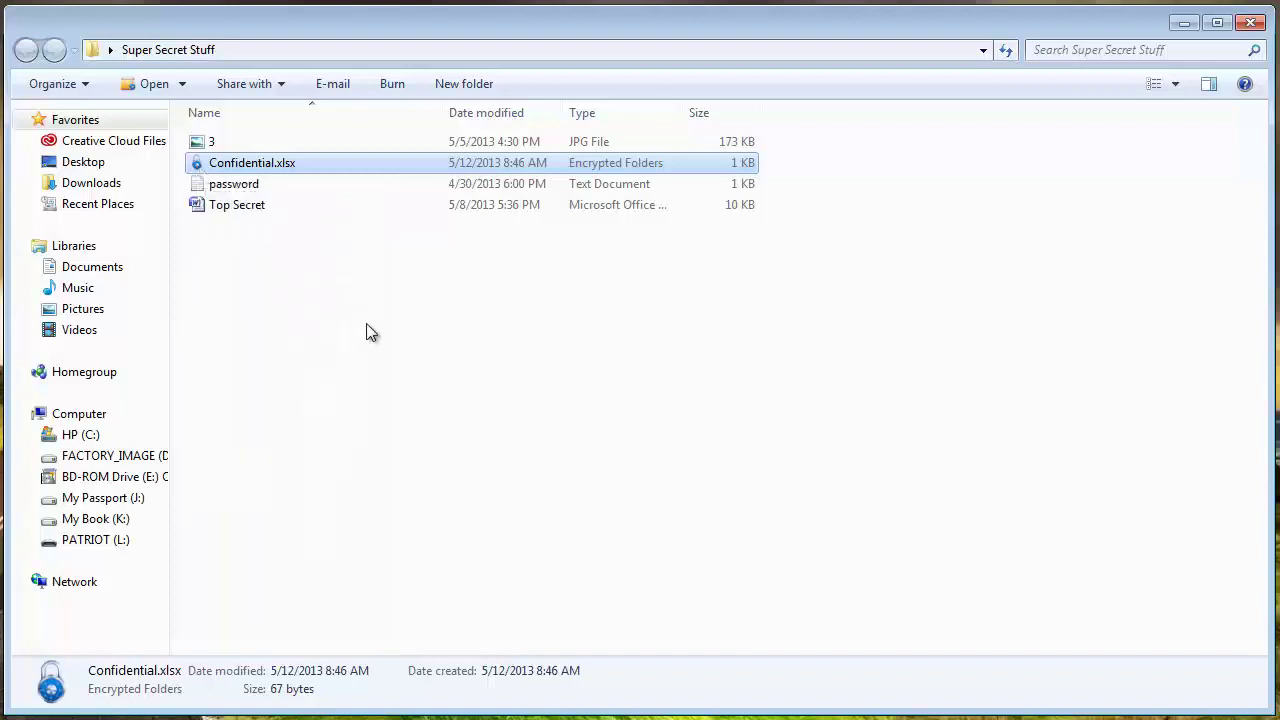
double_click(277, 167)
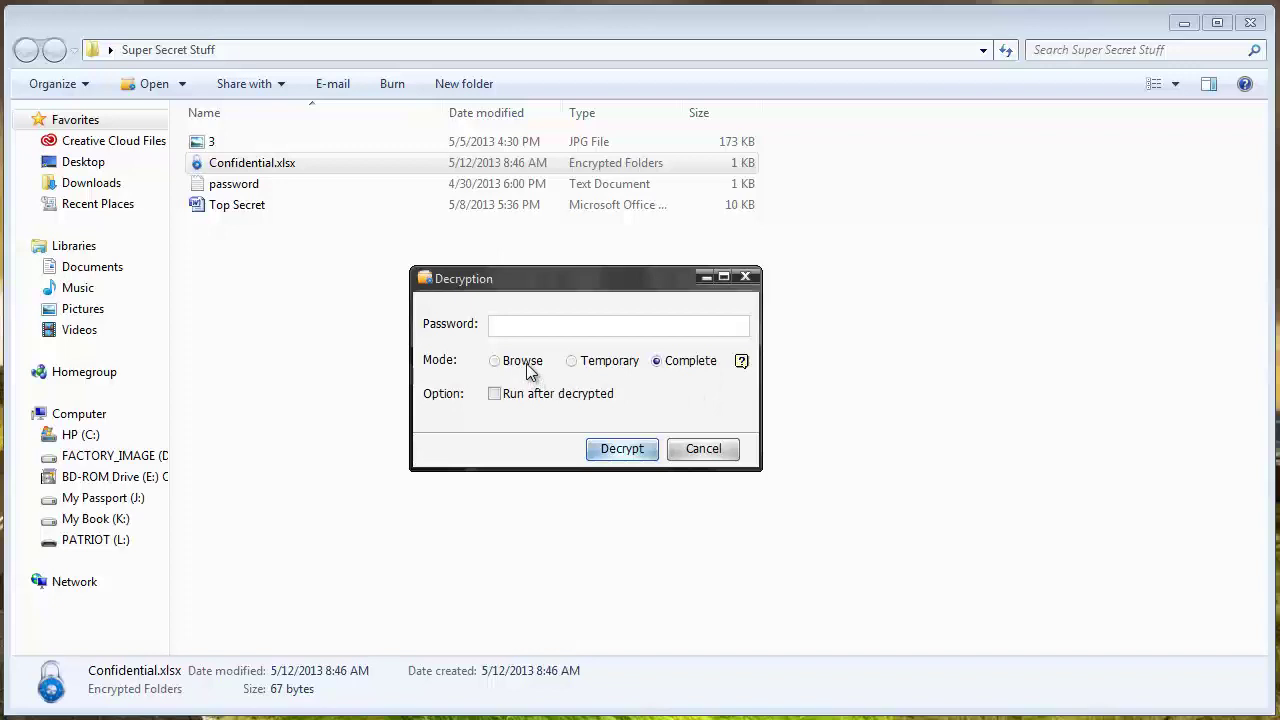
mouse_move(530, 370)
Step: Decrypt Confidential.xlsx in Complete mode with the entered password
click(621, 452)
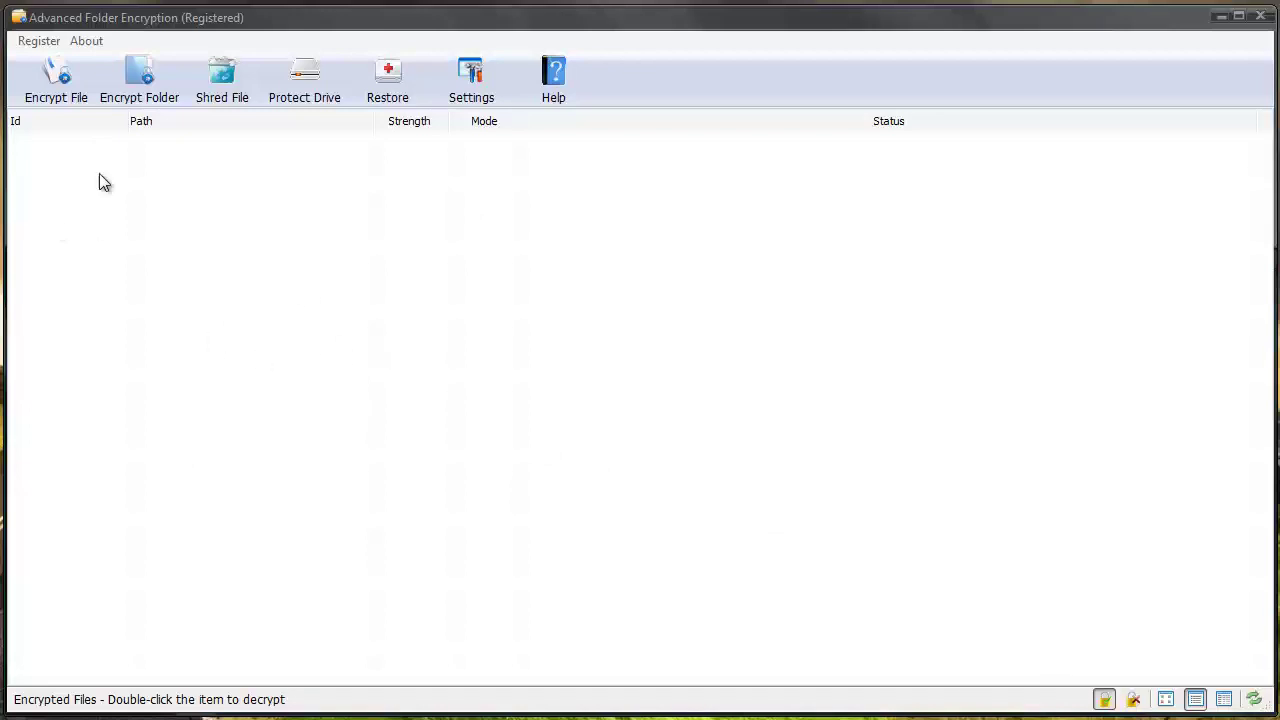
Step: Encrypt image file 3 with a password as a hidden file at Highest strength
click(56, 83)
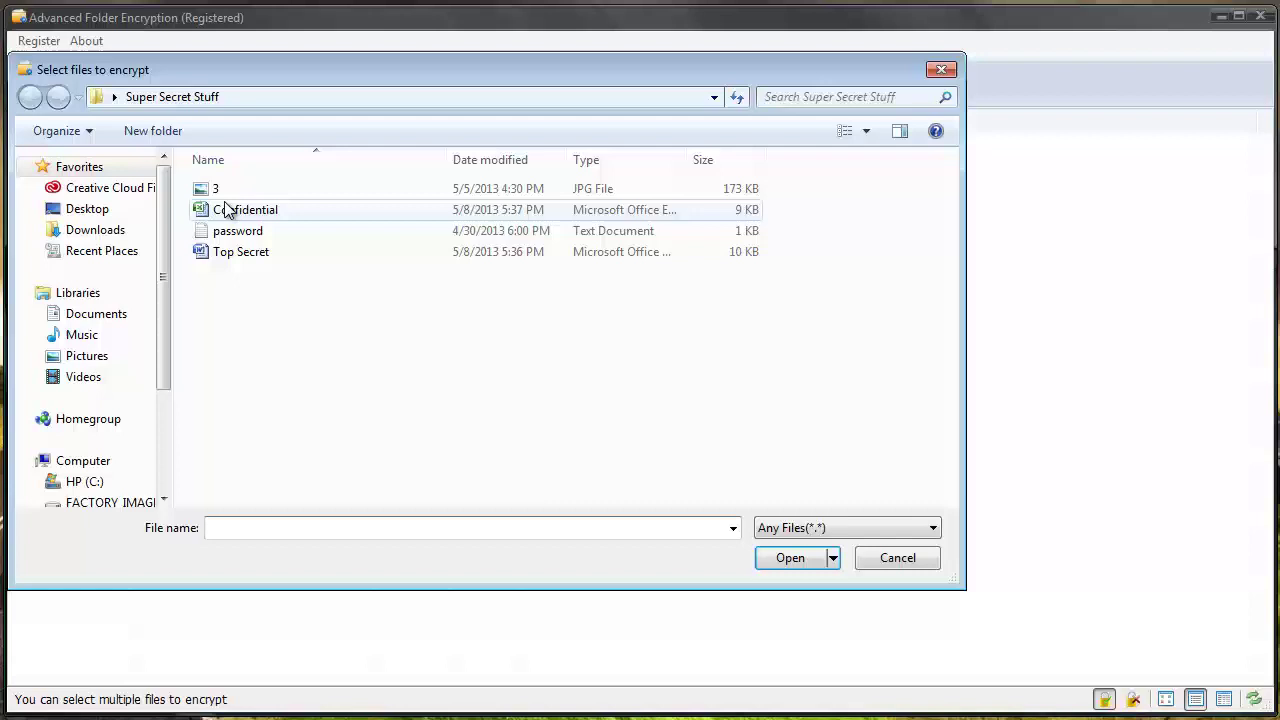
click(218, 190)
click(790, 557)
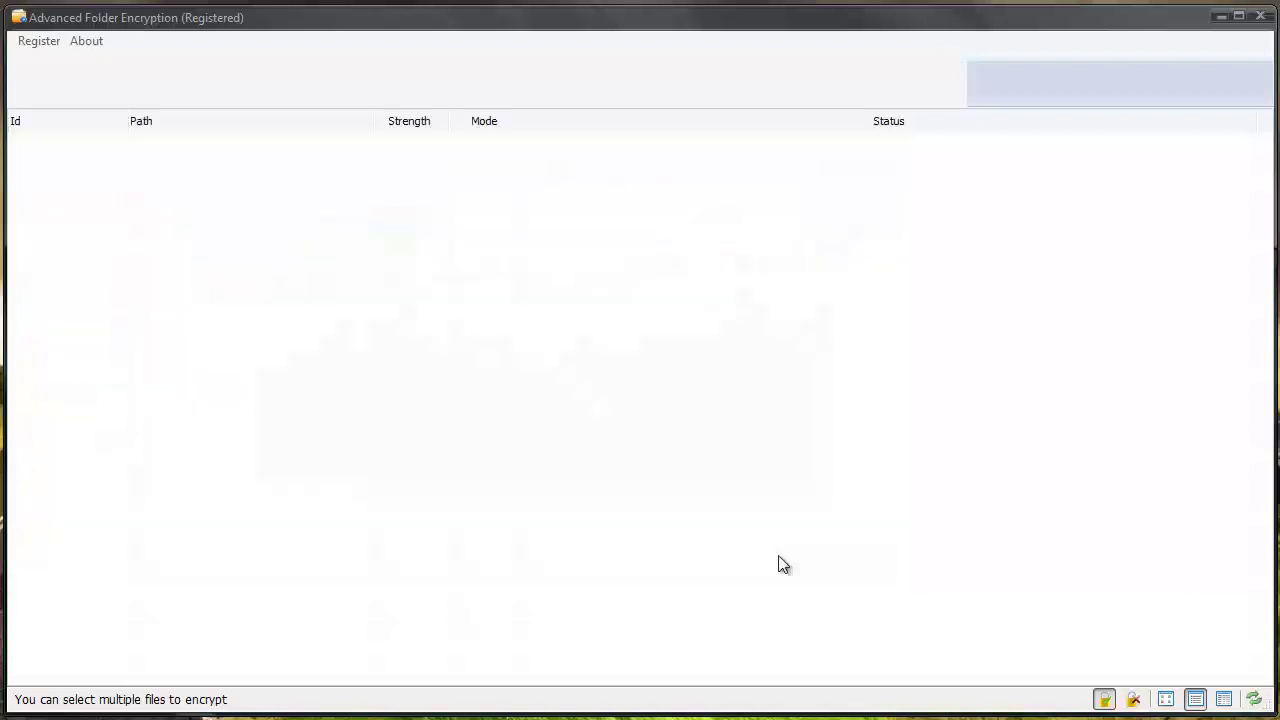
text(123)
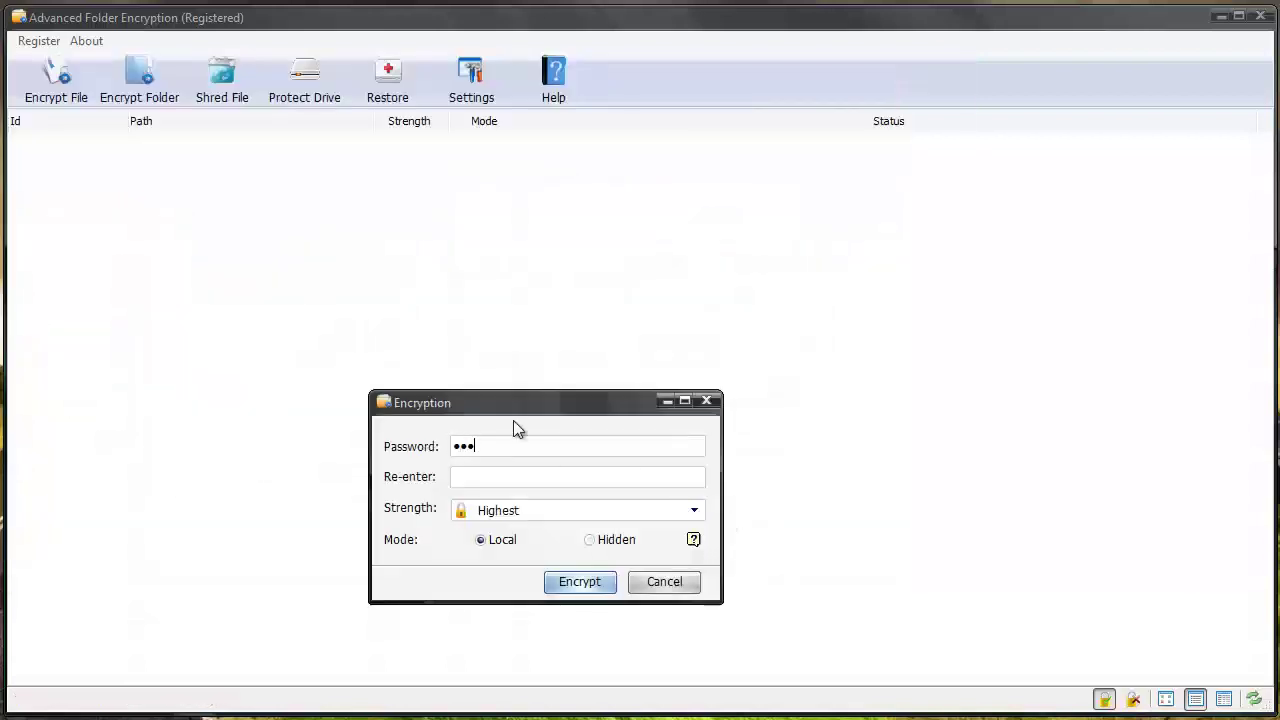
text(123)
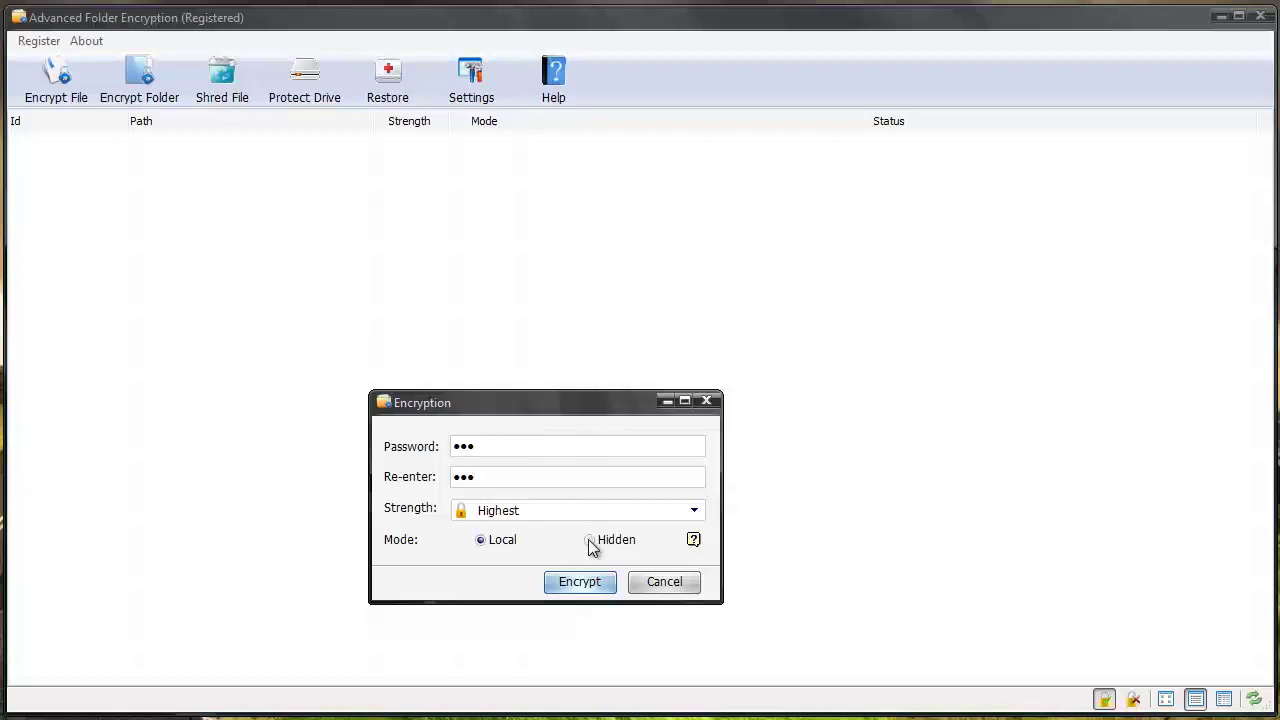
click(591, 541)
click(592, 586)
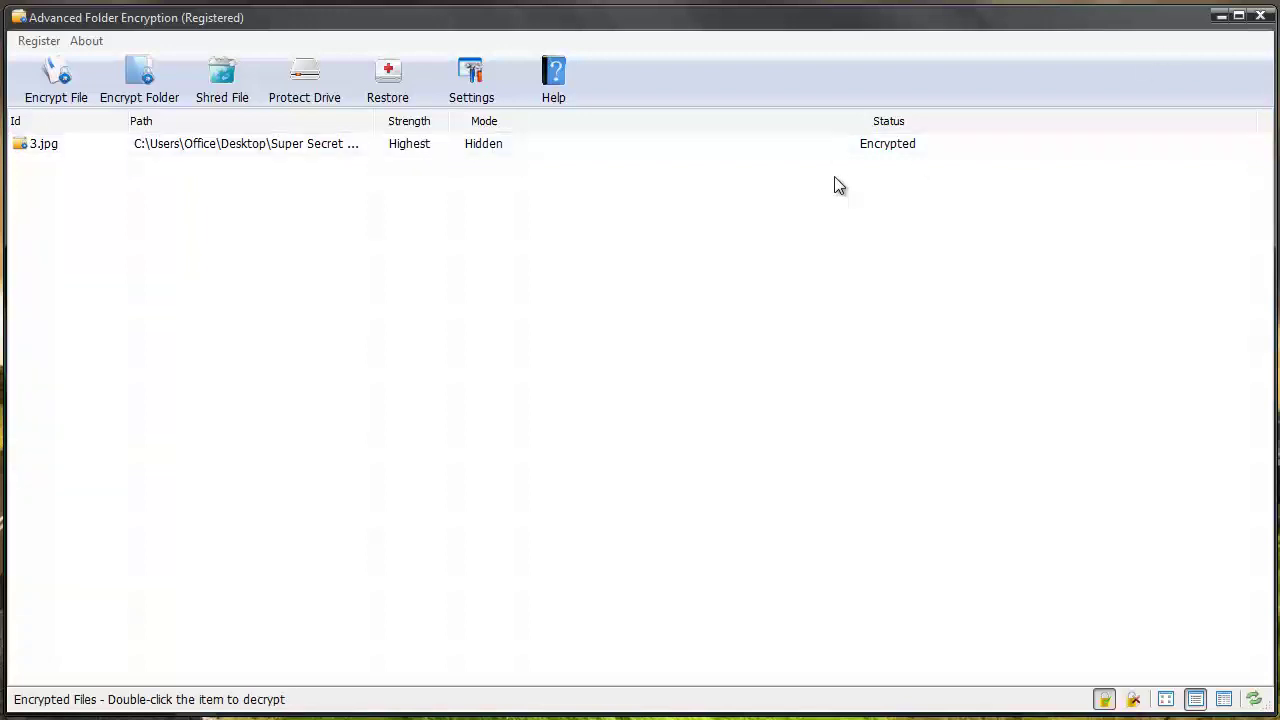
Step: From Super Secret Stuff, decrypt 3.jpg with its password in Complete mode
click(1221, 16)
double_click(589, 222)
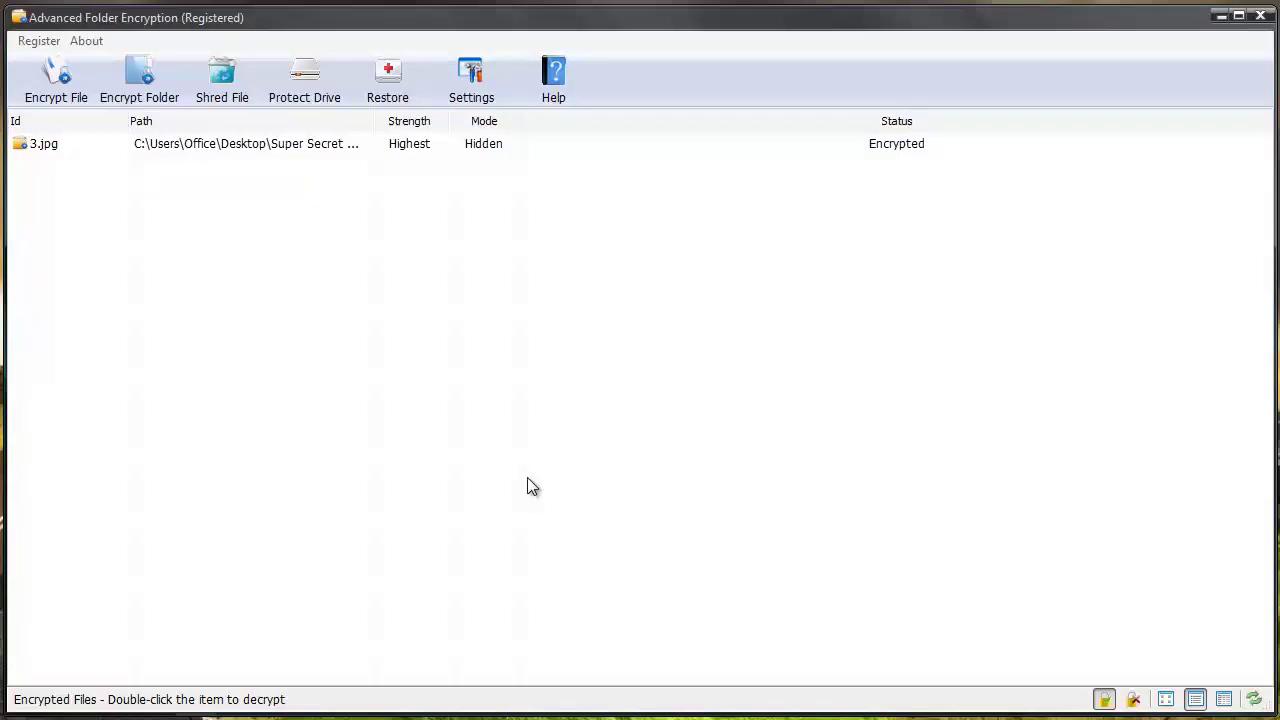
click(97, 146)
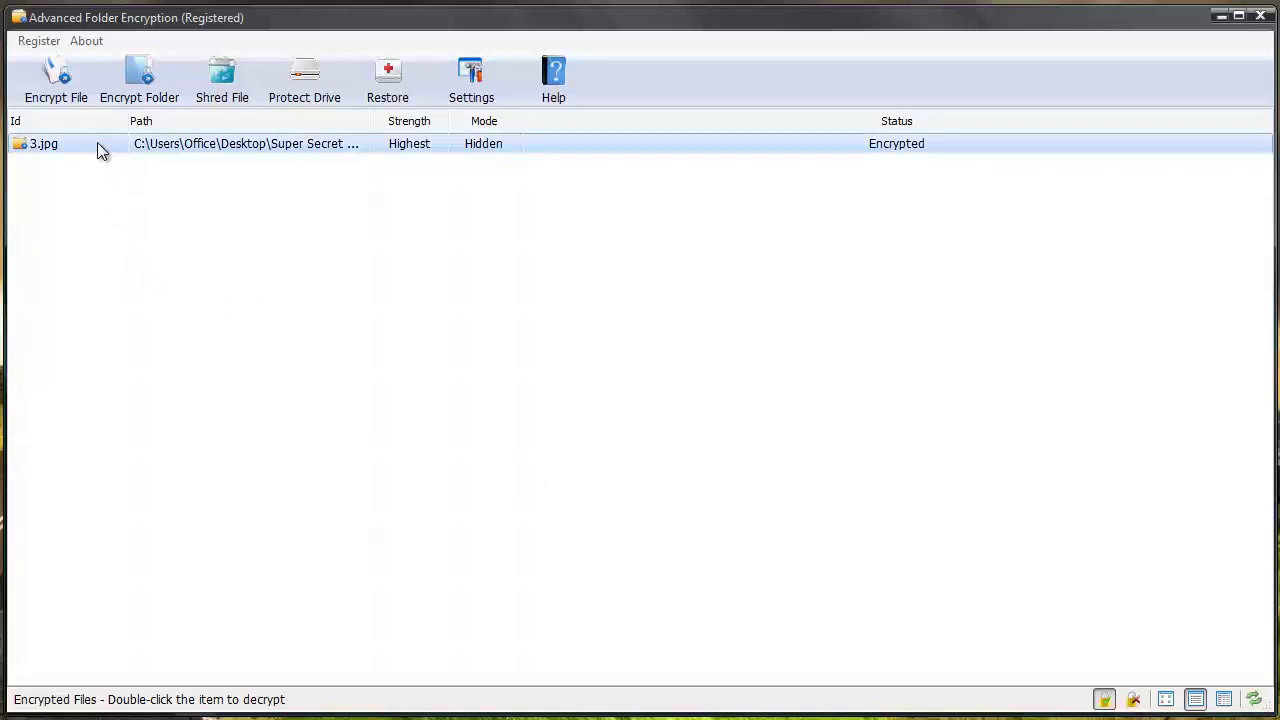
right_click(97, 142)
click(116, 157)
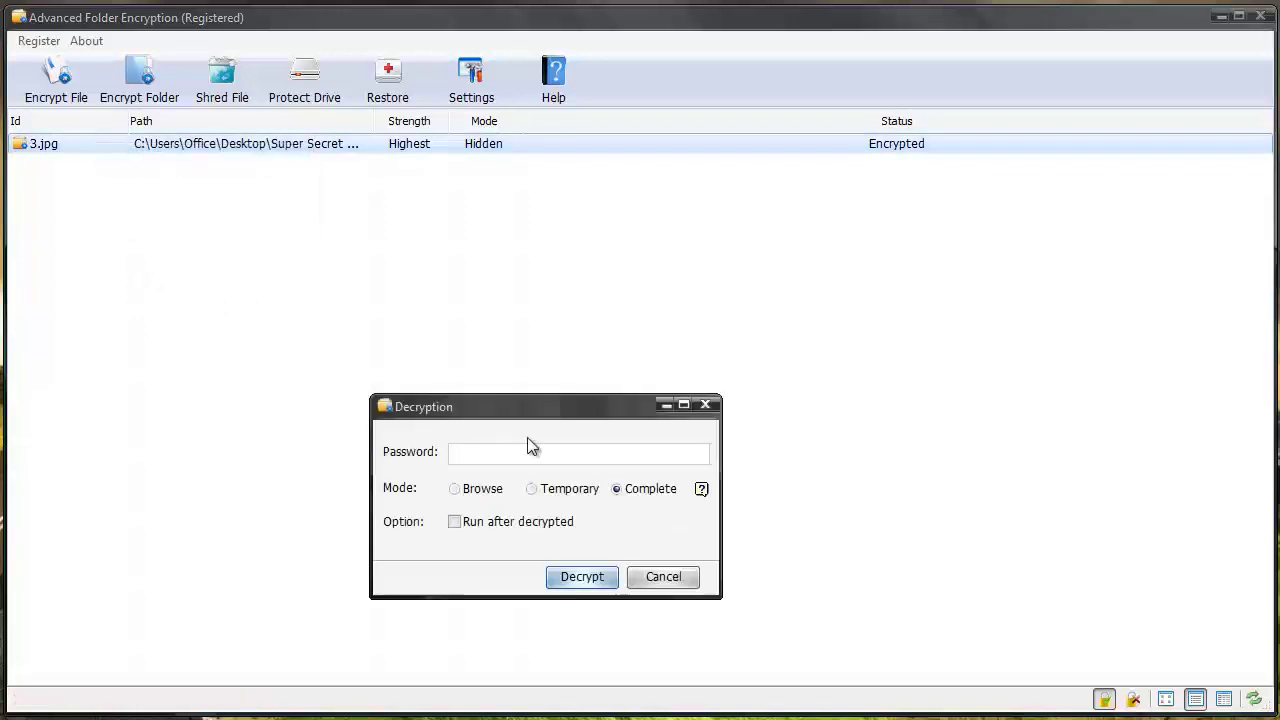
text(123)
click(583, 577)
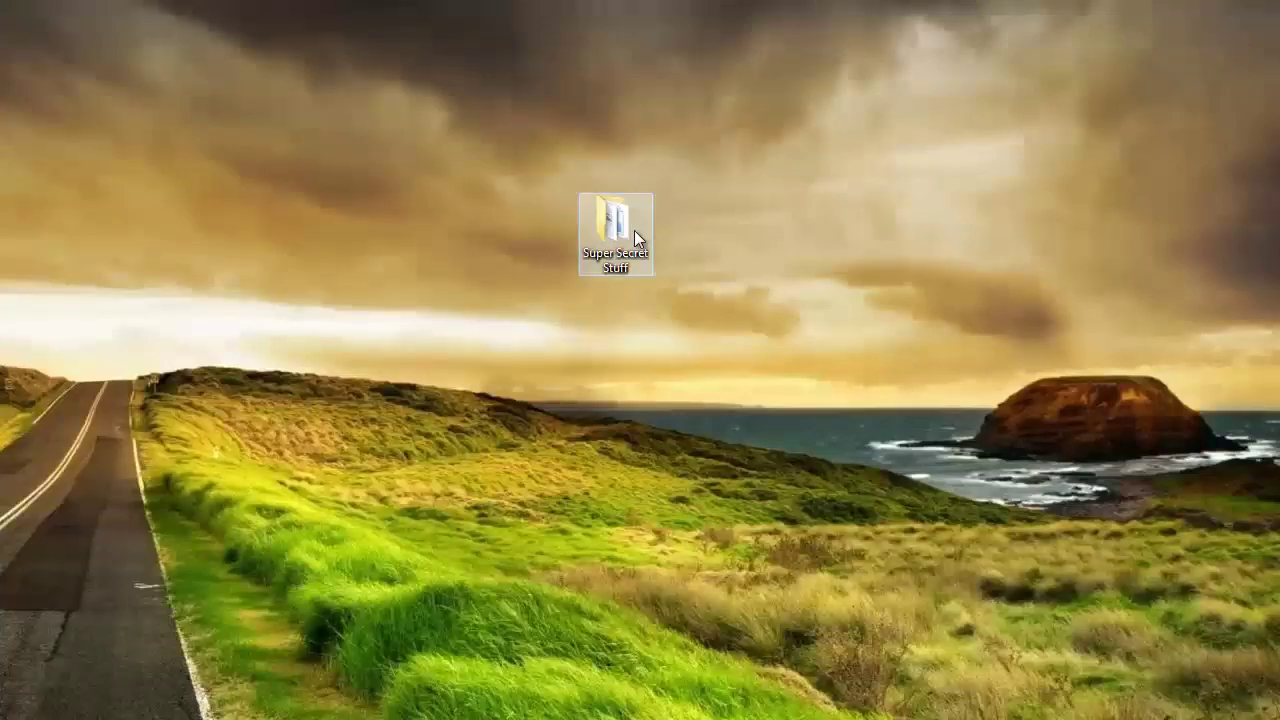
Step: Check Super Secret Stuff lists file 3 again, close it, and restore the program with Ctrl+Alt+F
double_click(634, 230)
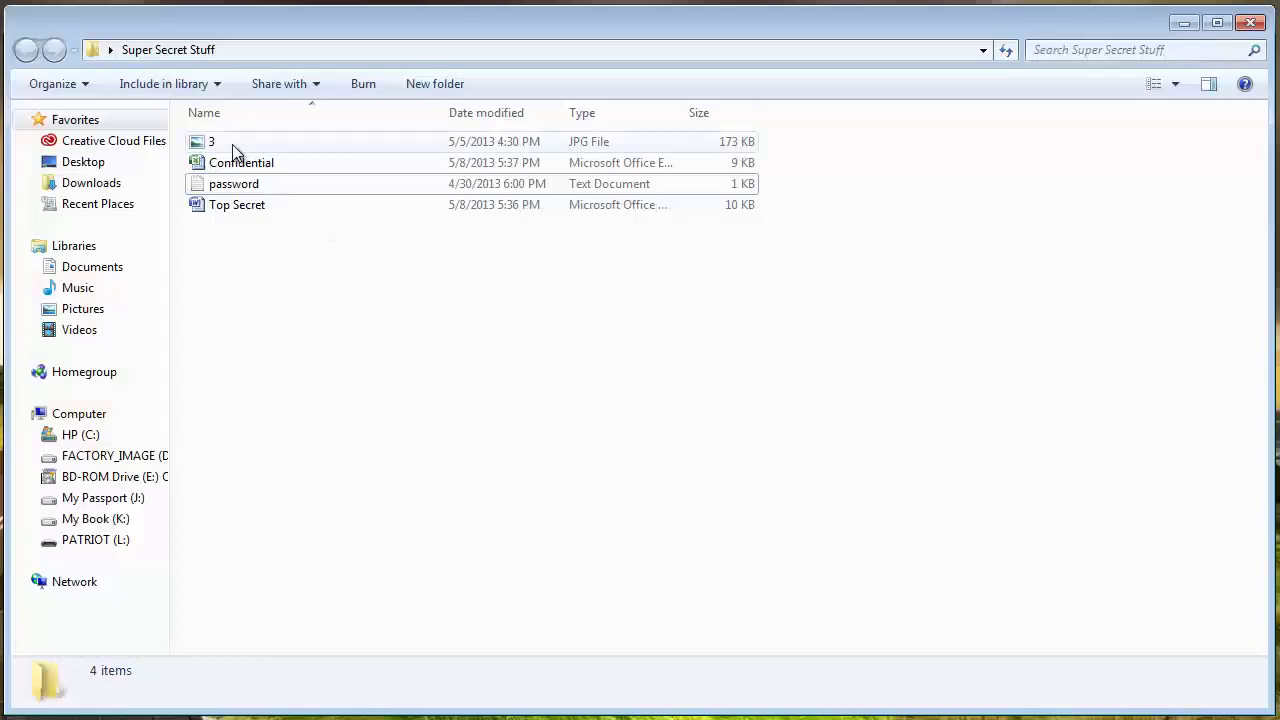
click(1185, 22)
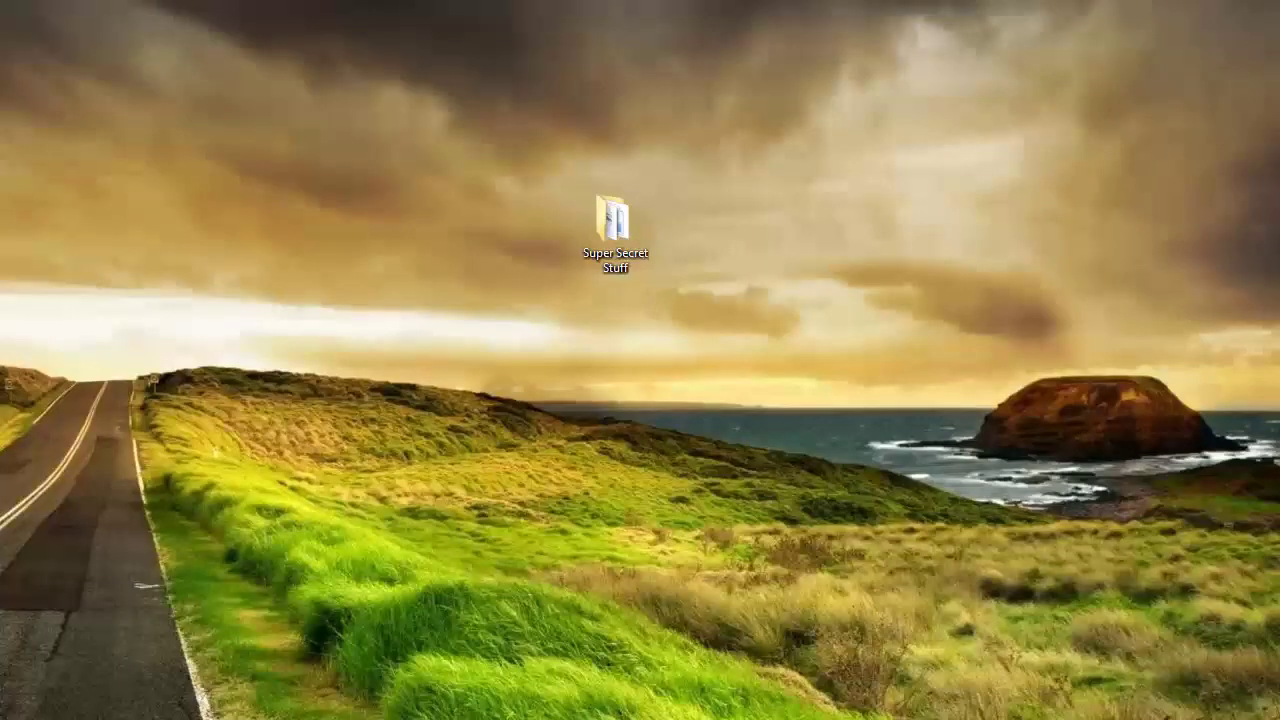
key(ctrl+alt+f)
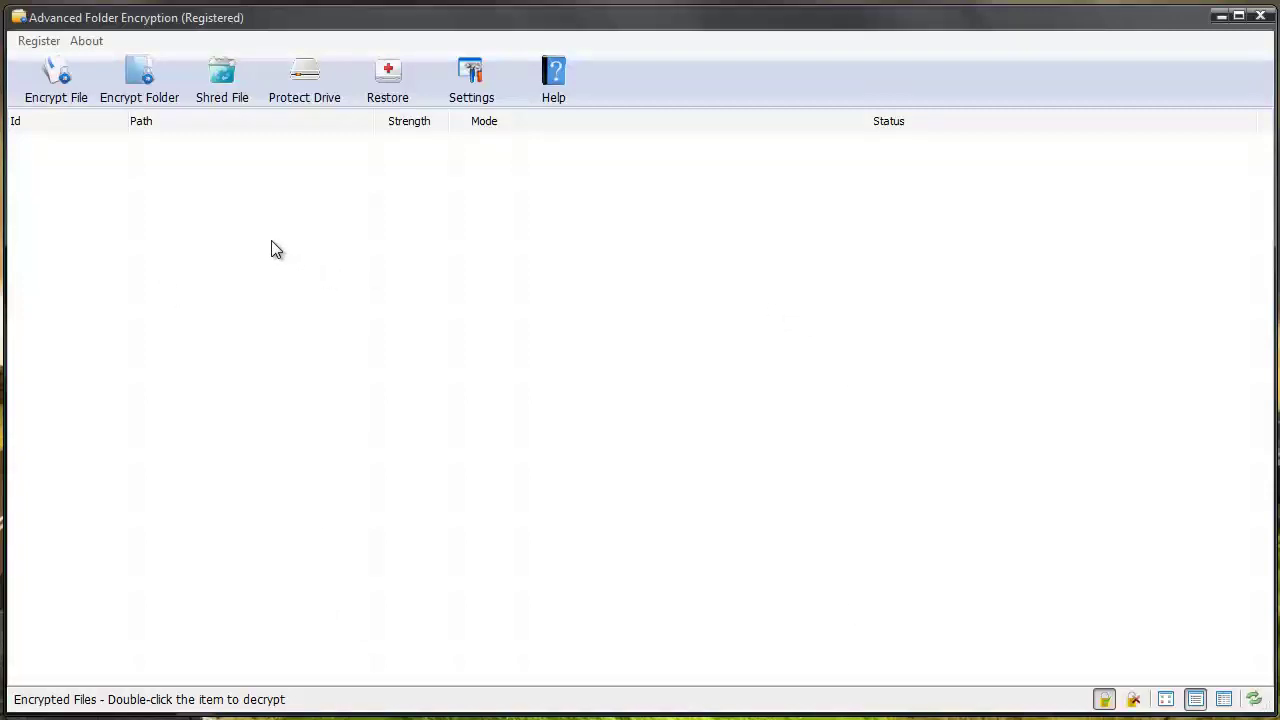
click(460, 89)
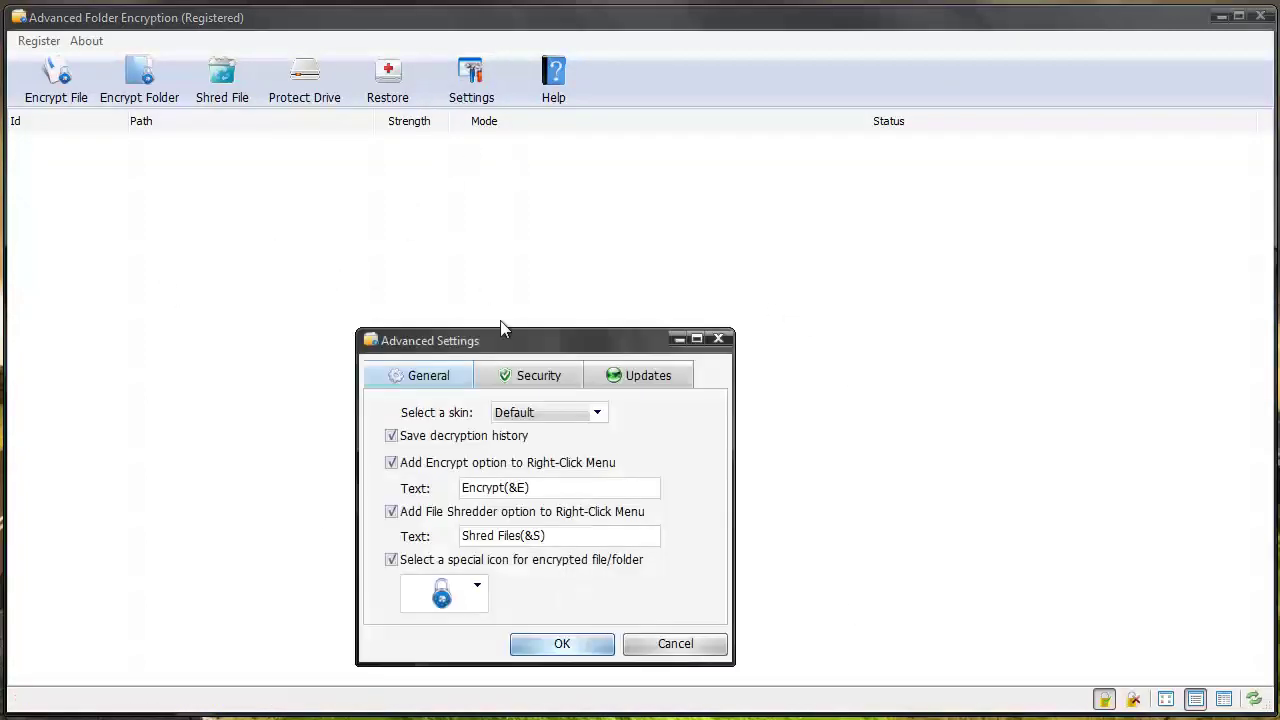
click(512, 384)
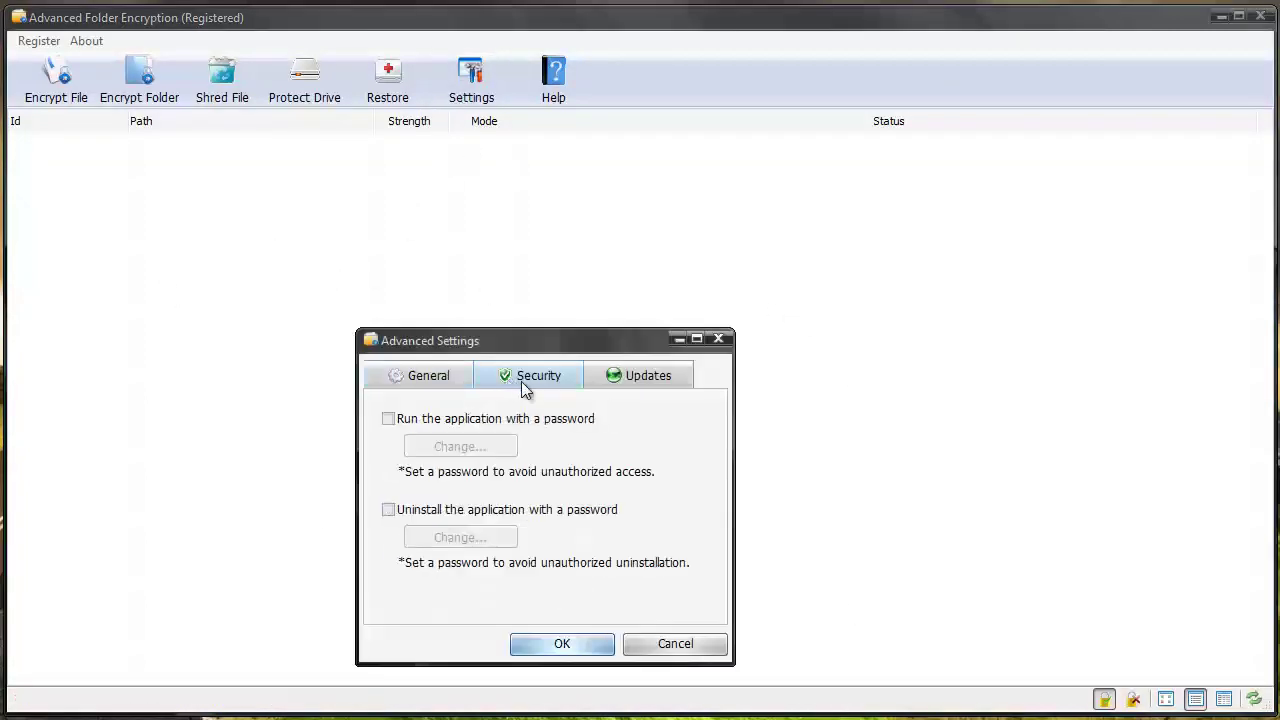
click(390, 419)
drag(487, 405, 486, 413)
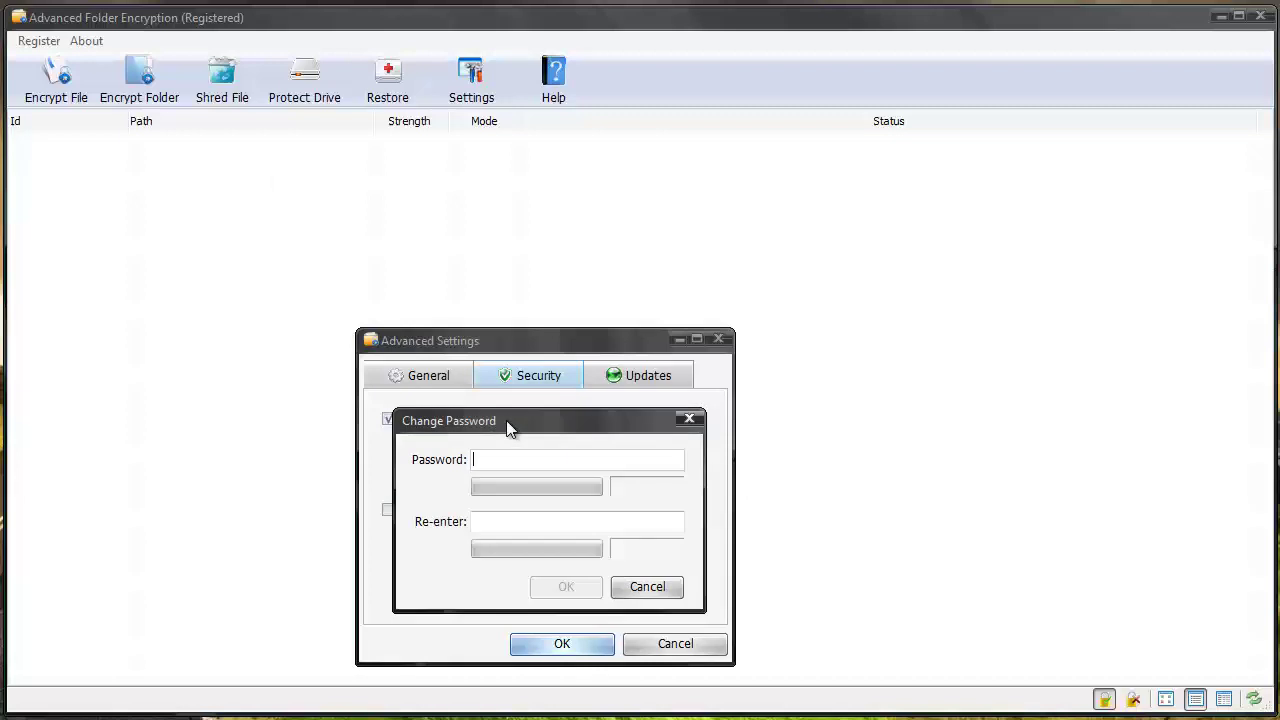
click(689, 419)
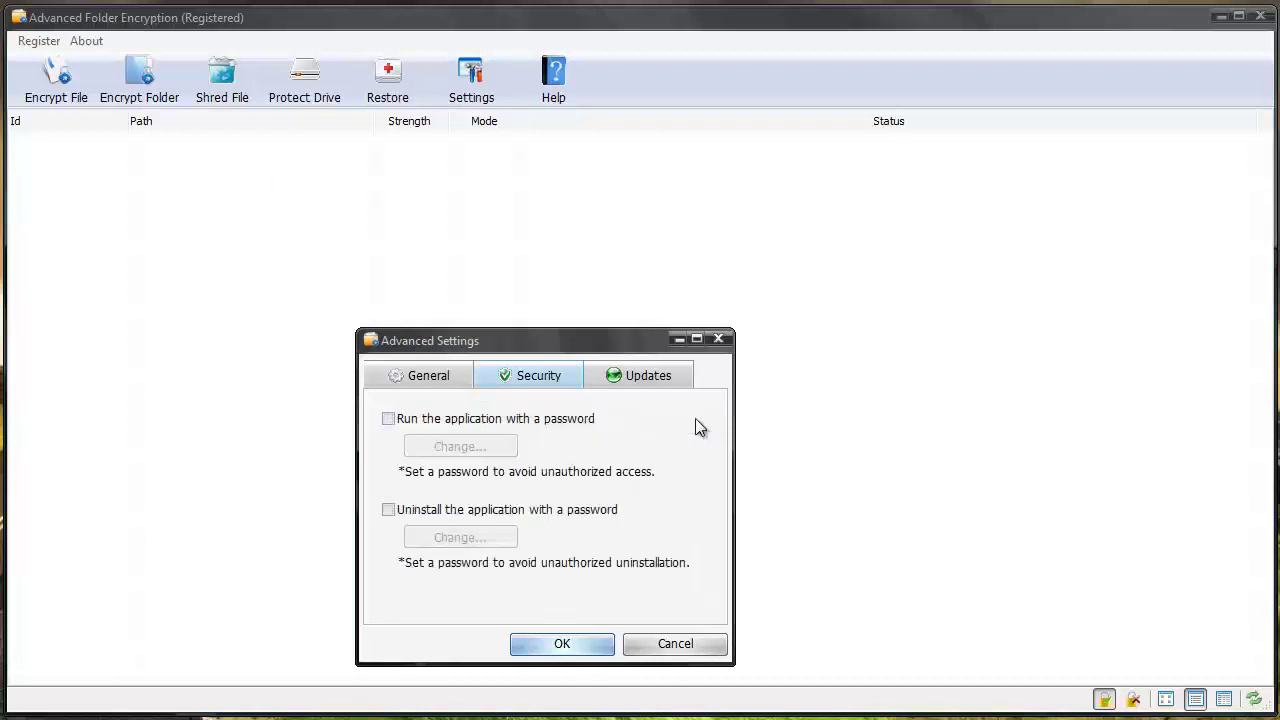
click(426, 377)
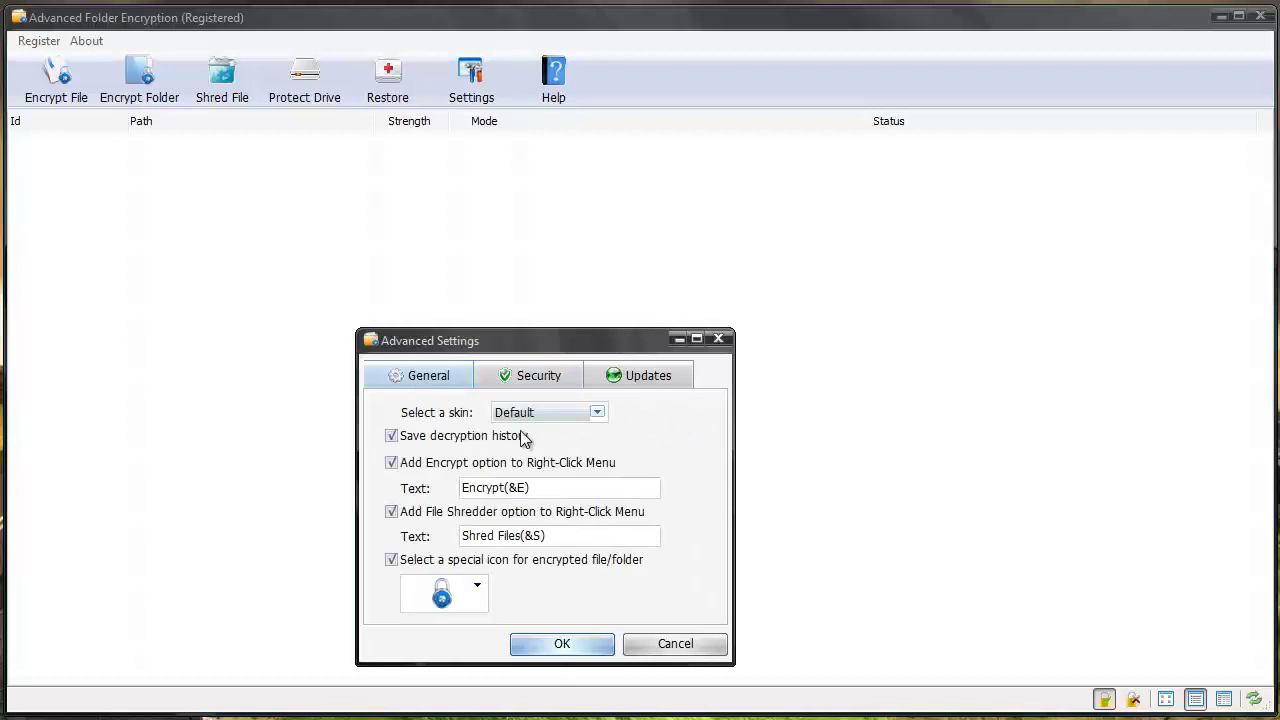
click(597, 414)
click(651, 443)
click(478, 588)
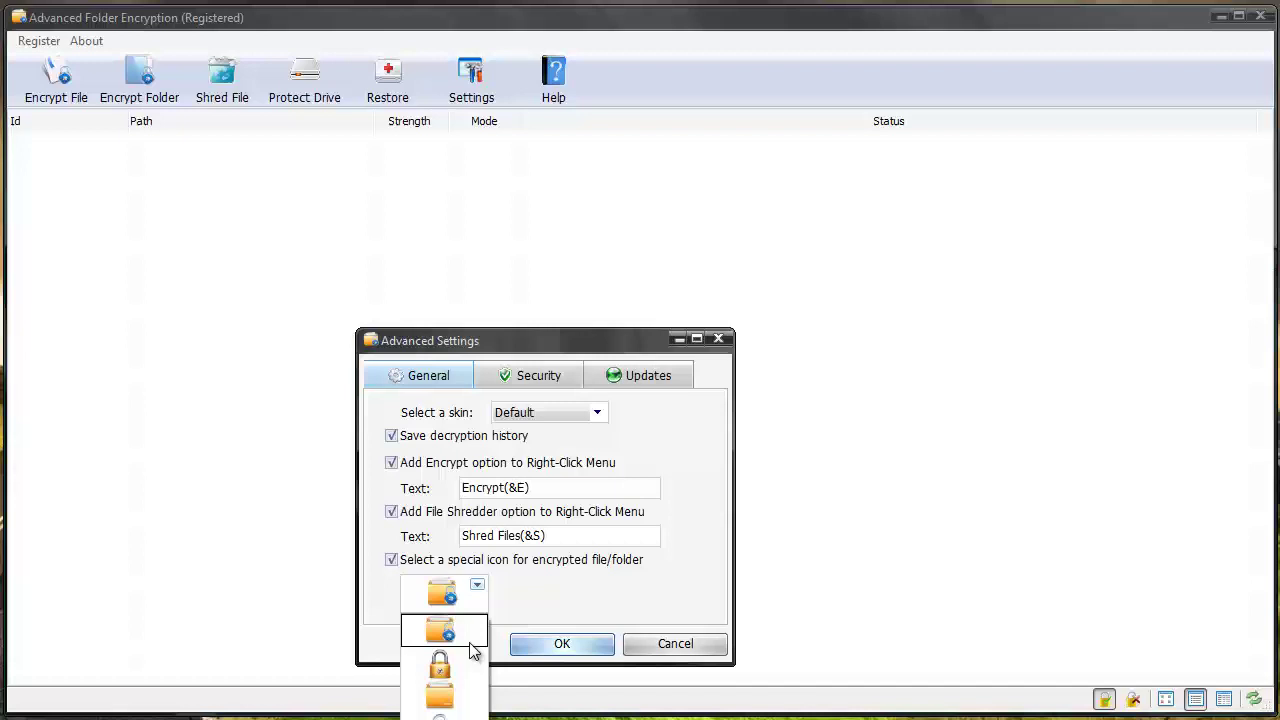
click(519, 588)
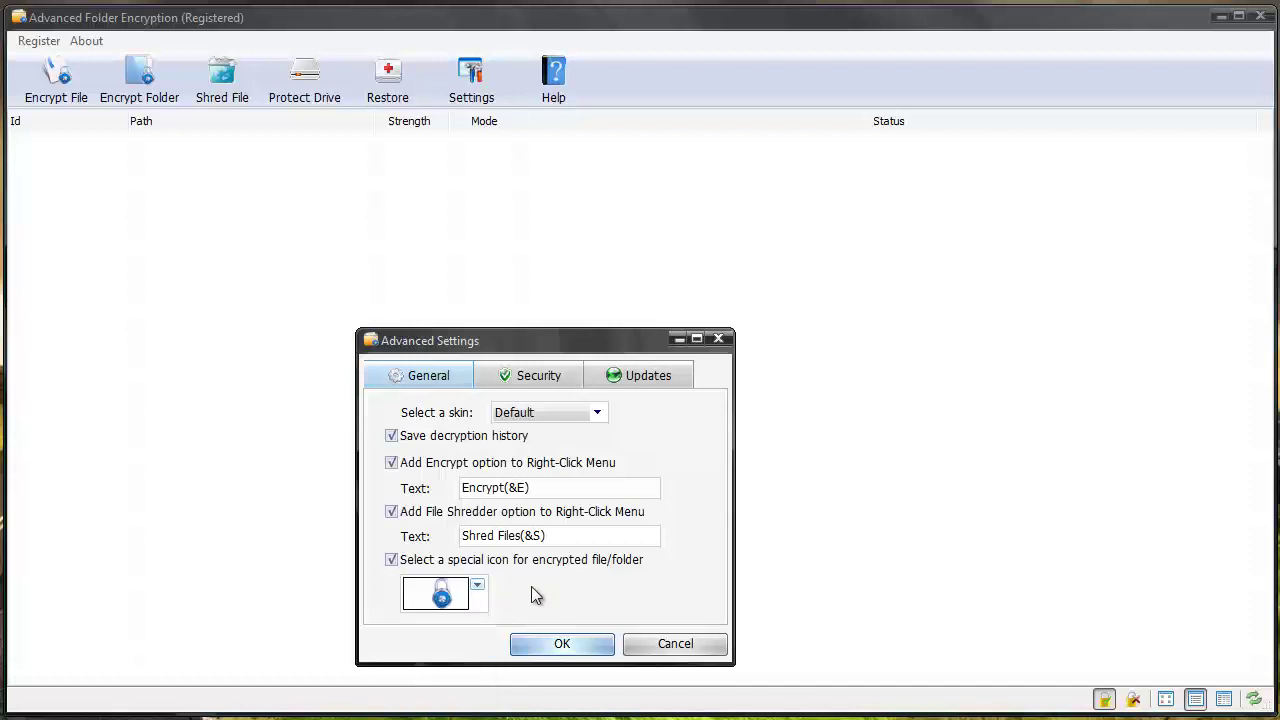
click(551, 646)
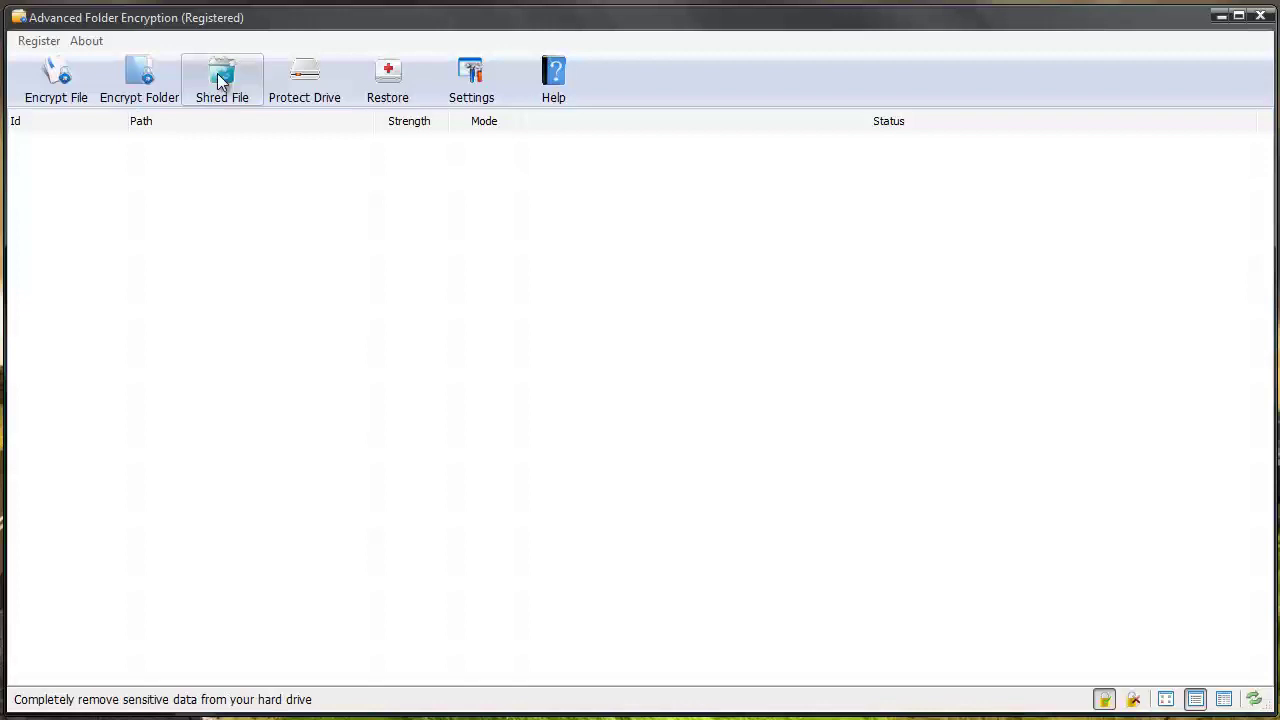
Step: Review the Hard Drive Protection dialog and close it with no drive protected
click(329, 80)
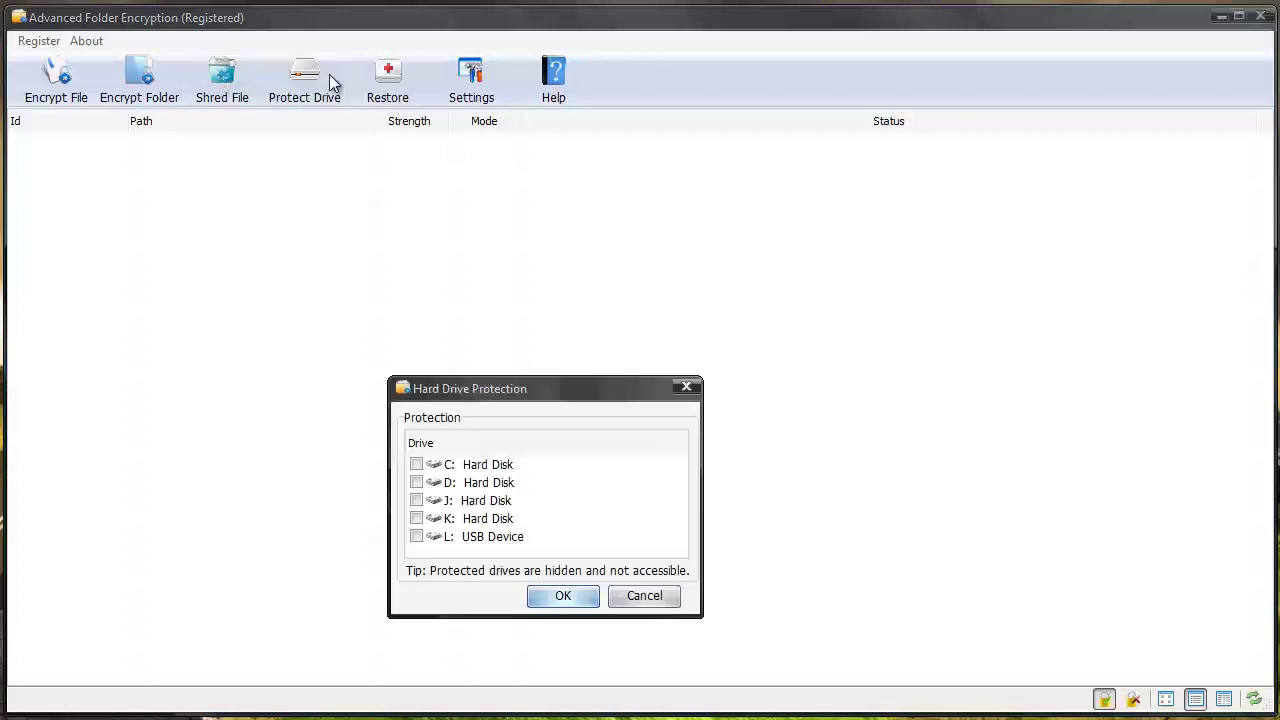
drag(487, 393, 512, 240)
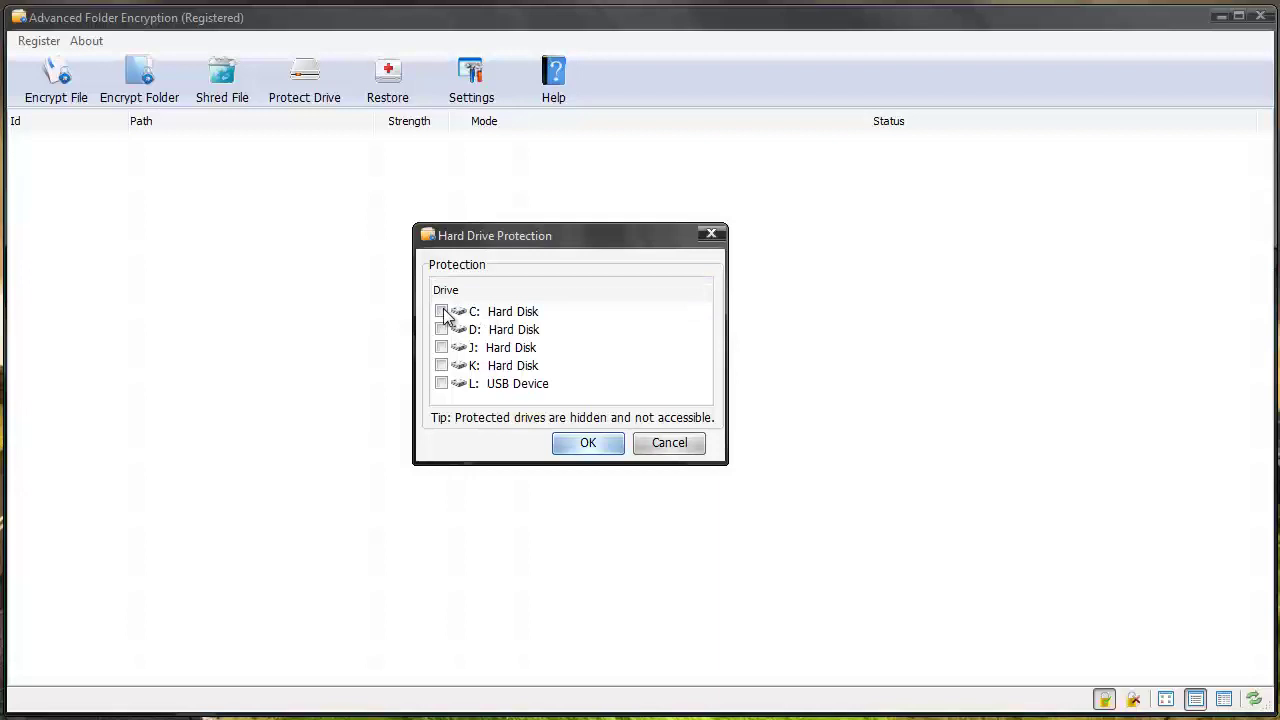
click(669, 446)
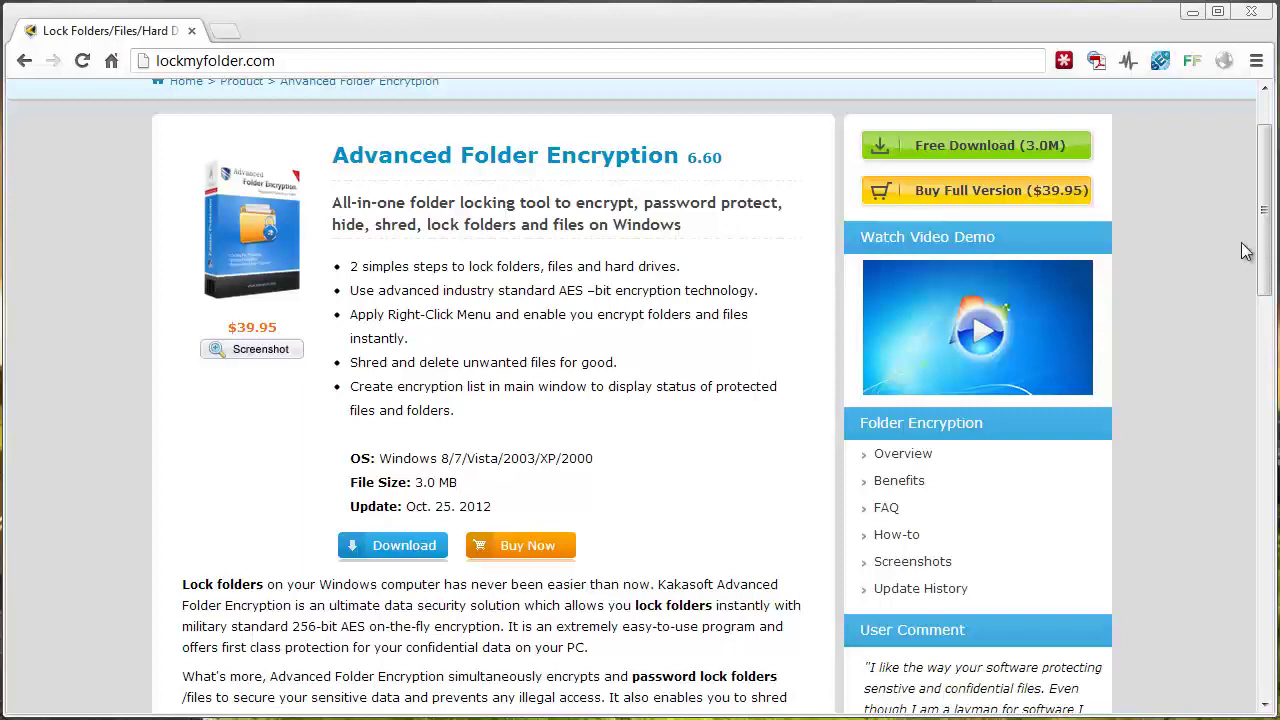
drag(1265, 238, 1228, 233)
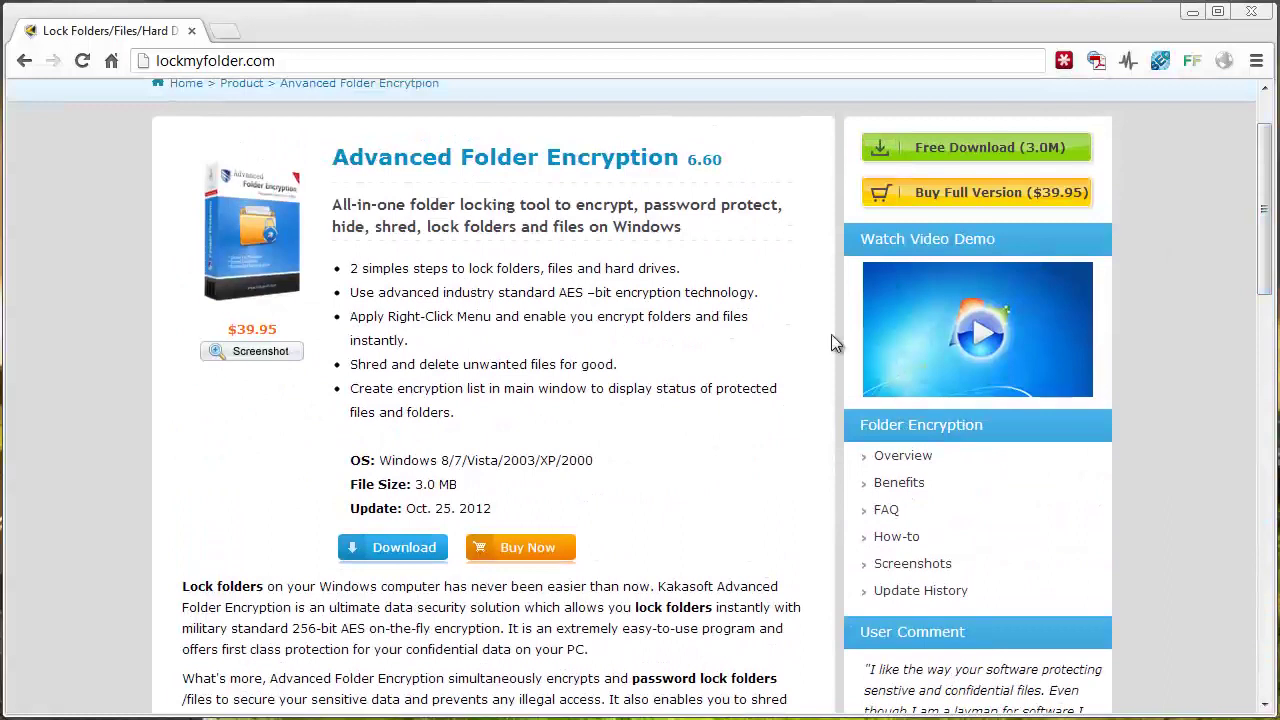